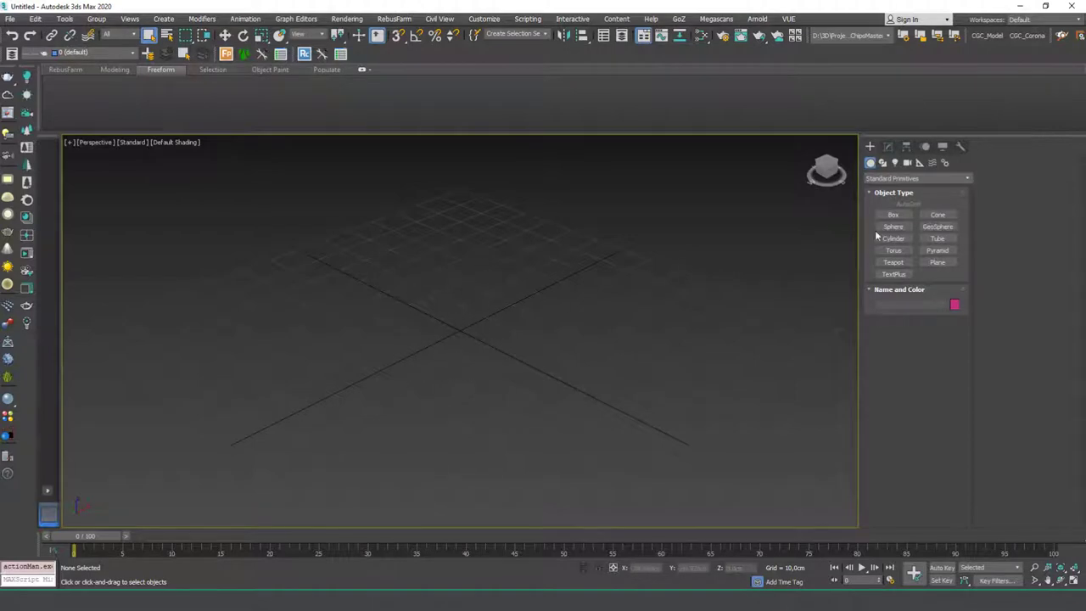
# Draw a closed, kidney-shaped 13-vertex Line spline around the grid origin in the Top view.
pyautogui.click(882, 162)
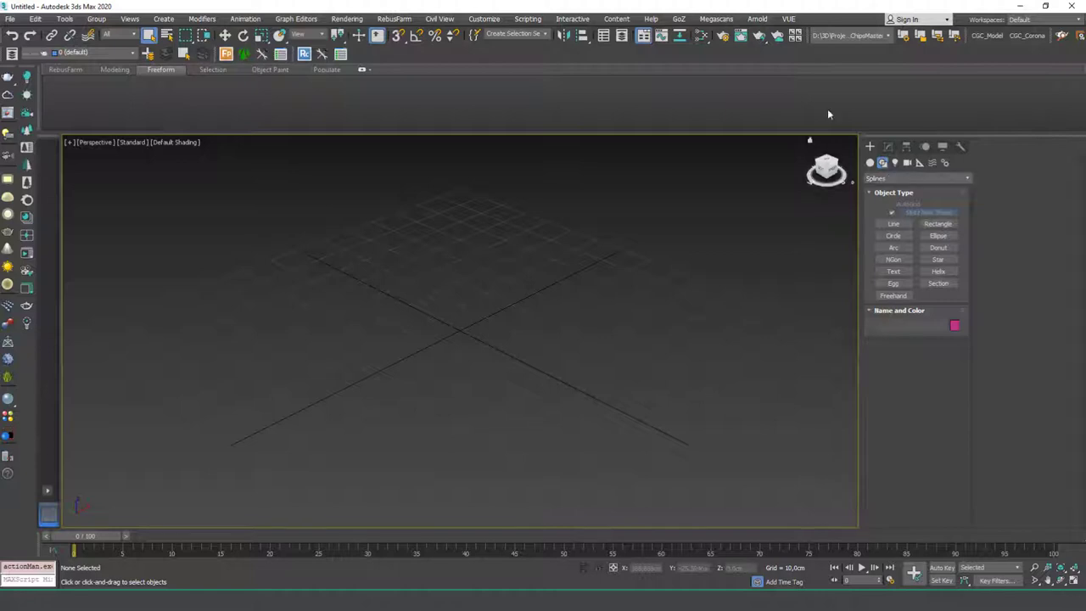
pyautogui.click(894, 224)
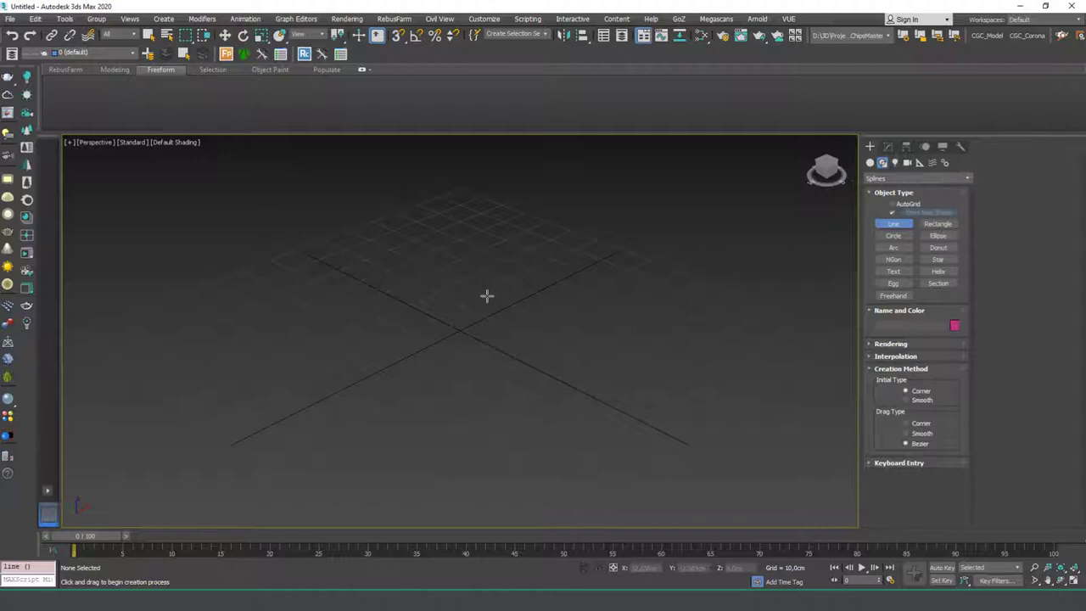
pyautogui.press('t')
pyautogui.scroll(-3, 563, 271)
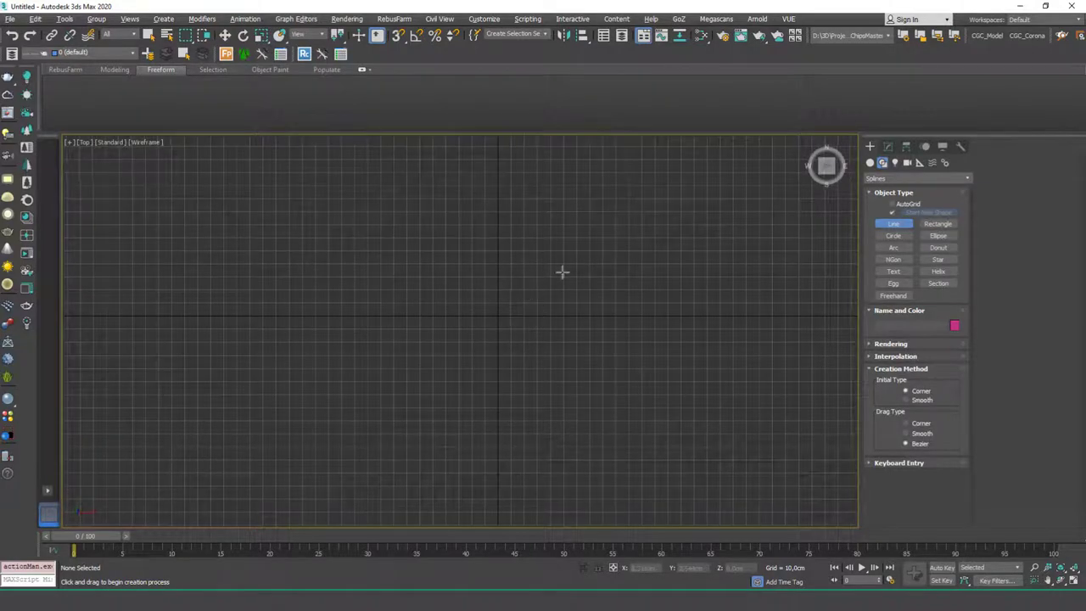
pyautogui.click(488, 205)
pyautogui.click(353, 202)
pyautogui.click(305, 303)
pyautogui.click(344, 414)
pyautogui.click(485, 441)
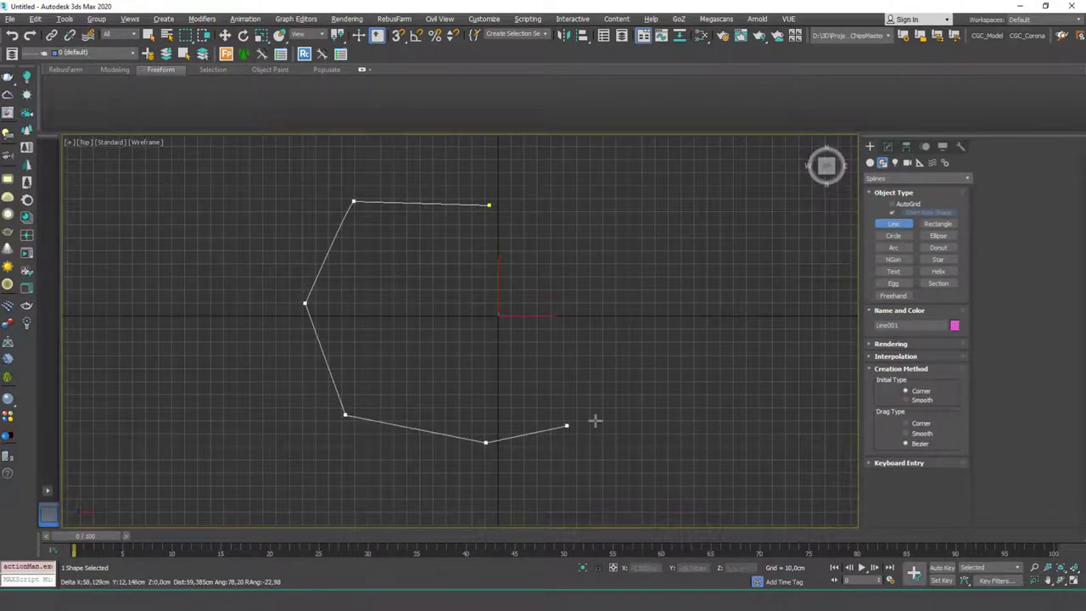
pyautogui.click(640, 416)
pyautogui.click(726, 392)
pyautogui.click(782, 264)
pyautogui.click(750, 183)
pyautogui.click(674, 180)
pyautogui.click(657, 261)
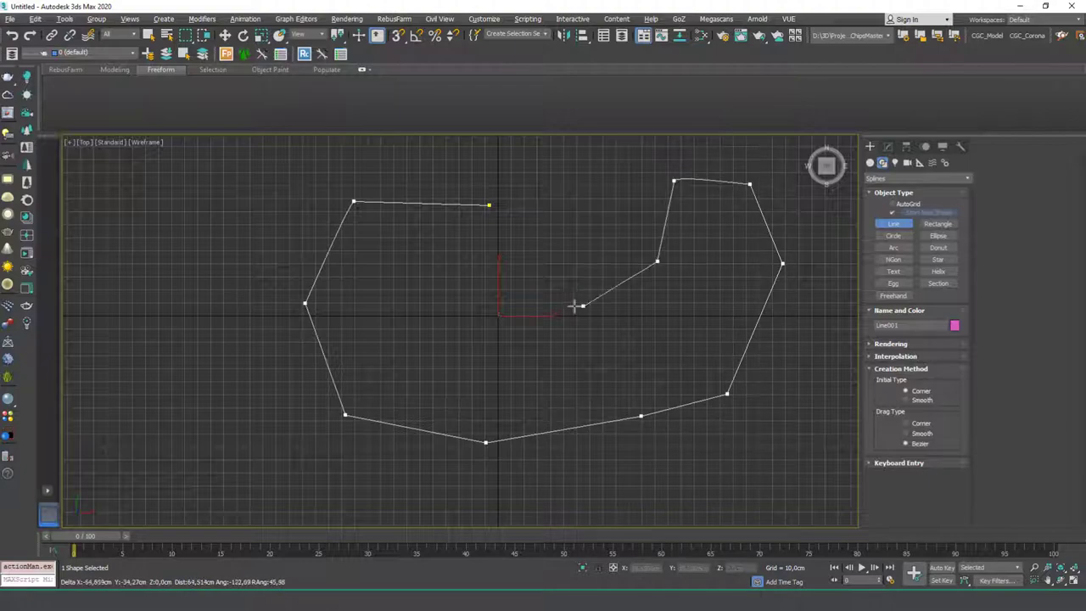
pyautogui.click(570, 305)
pyautogui.click(535, 254)
pyautogui.click(487, 204)
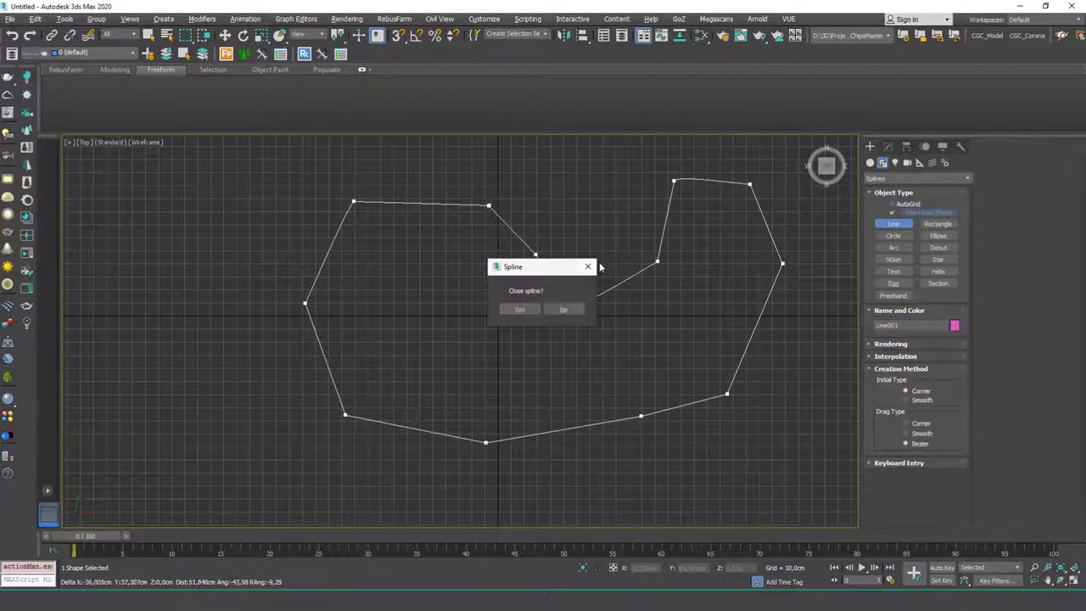
pyautogui.click(516, 309)
pyautogui.keyDown('alt'); pyautogui.moveTo(517, 309); pyautogui.dragTo(621, 206, button='middle'); pyautogui.keyUp('alt')
pyautogui.rightClick(620, 206)
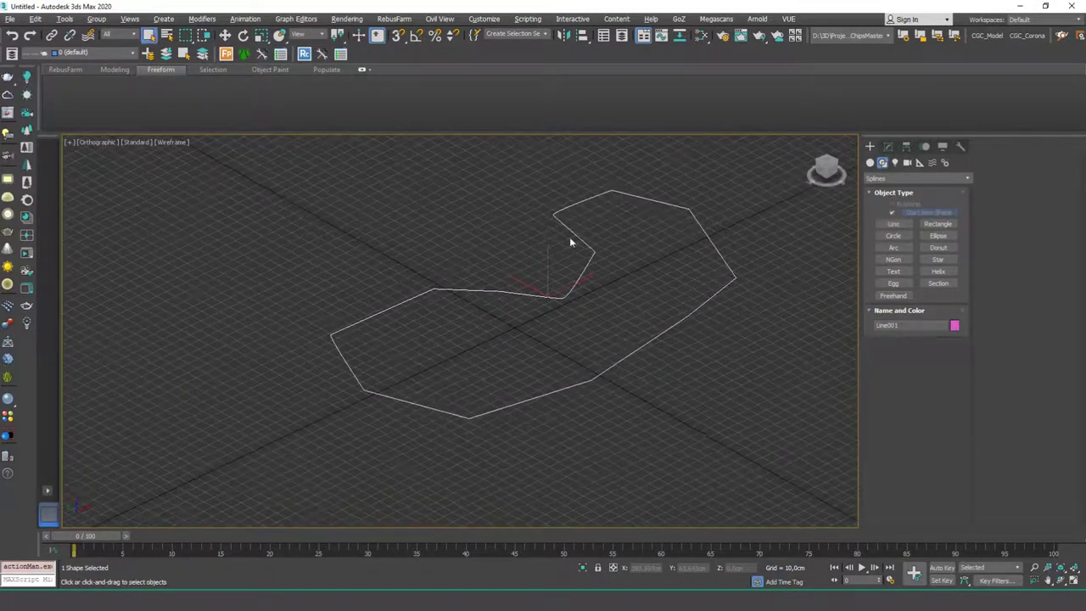
pyautogui.moveTo(570, 237); pyautogui.dragTo(572, 288, button='middle')
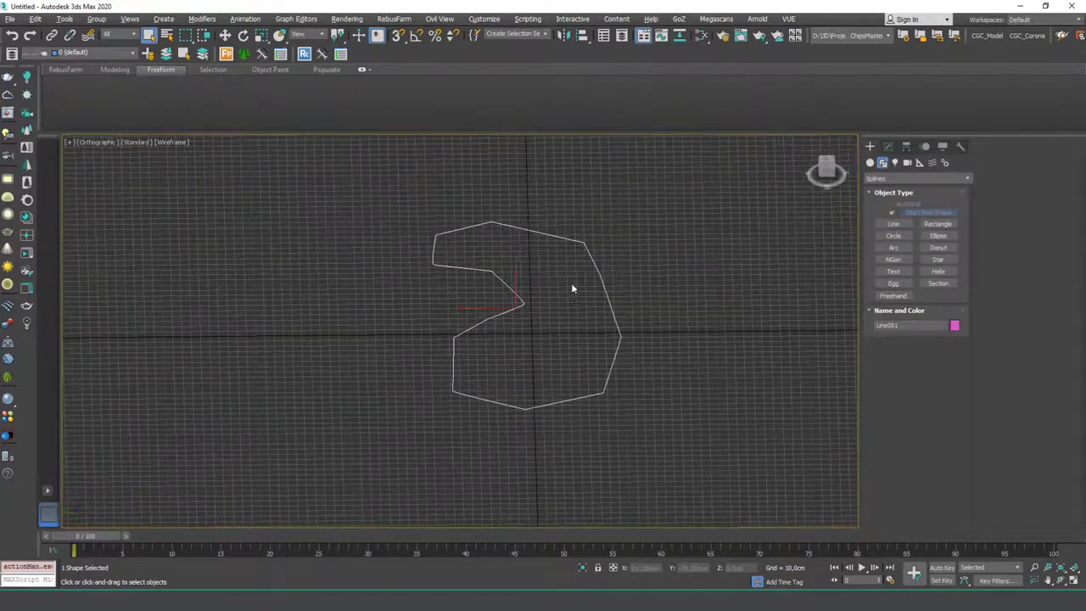
# Enter the outline's vertex level and reshape the Bezier handle at the inner end corner of the smaller lobe.
pyautogui.click(887, 146)
pyautogui.press('1')
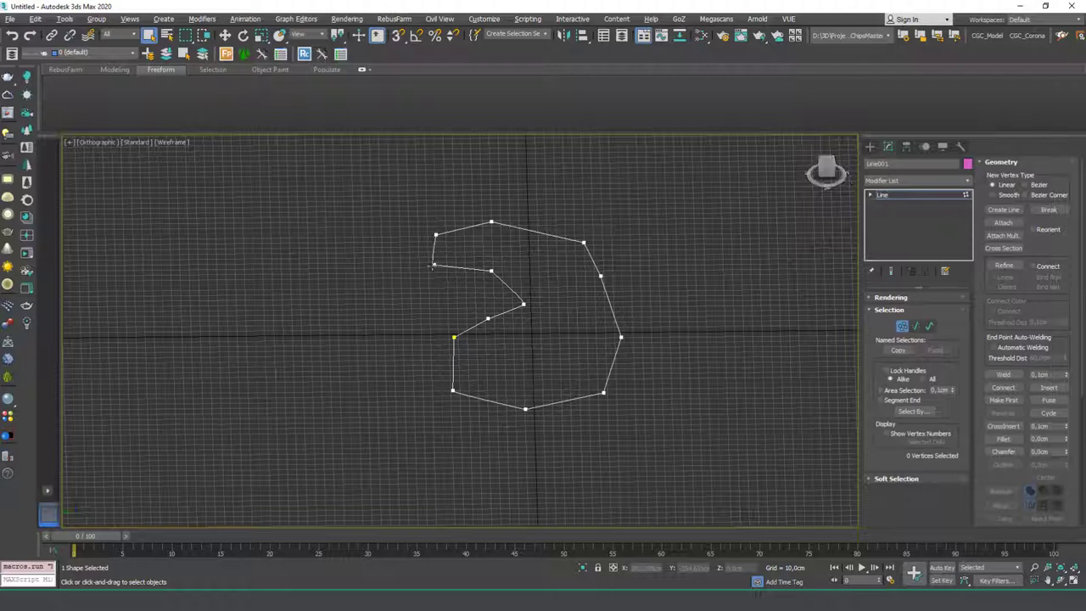
pyautogui.click(433, 266)
pyautogui.scroll(10, 435, 268)
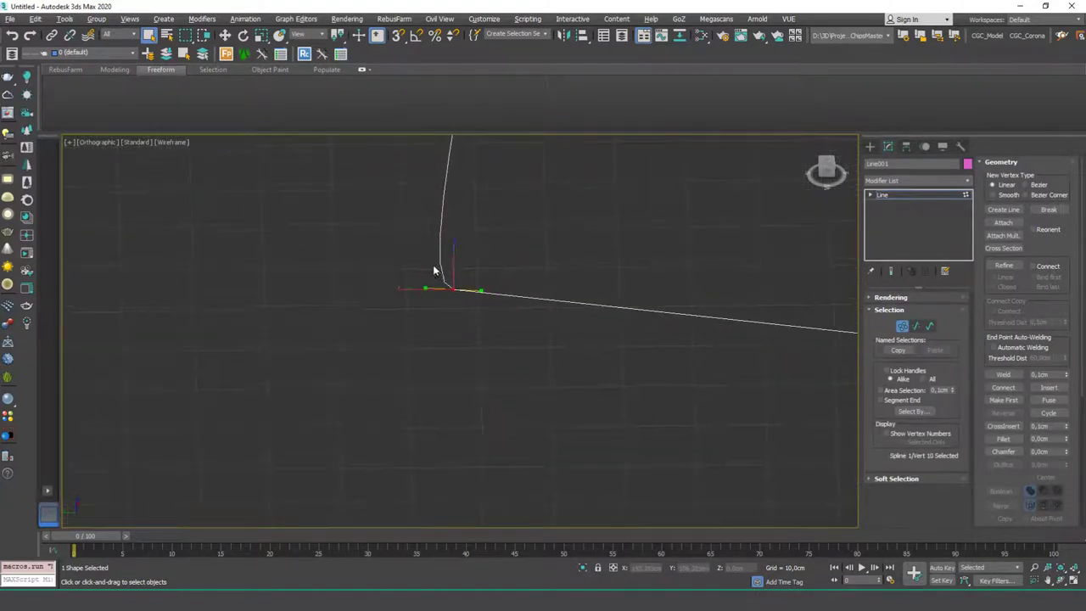
pyautogui.press('w')
pyautogui.keyDown('alt'); pyautogui.moveTo(447, 303); pyautogui.dragTo(451, 281, button='middle'); pyautogui.keyUp('alt')
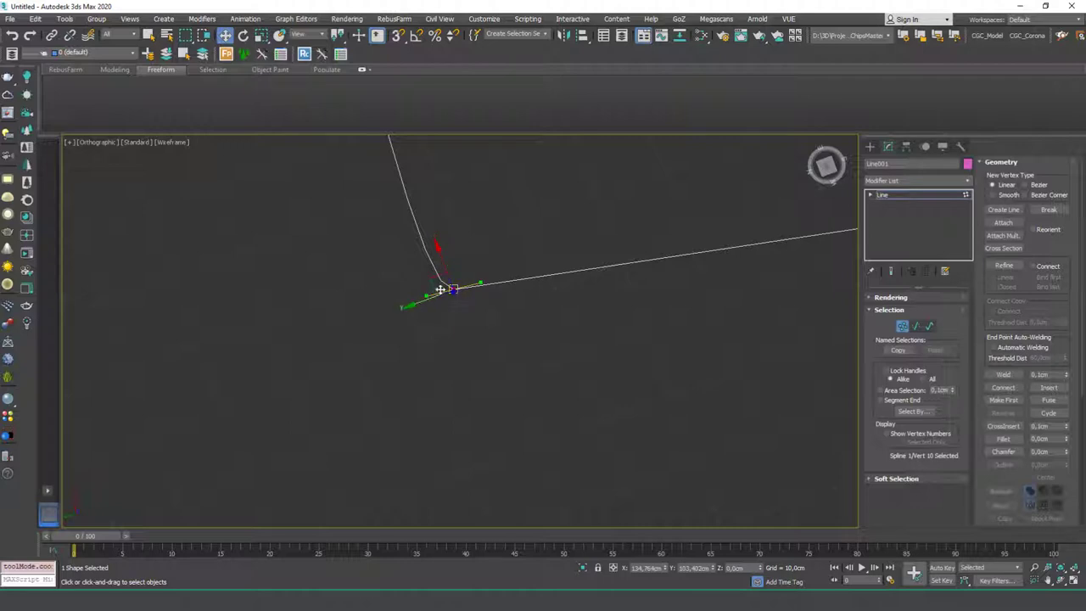
pyautogui.moveTo(479, 282); pyautogui.dragTo(505, 307)
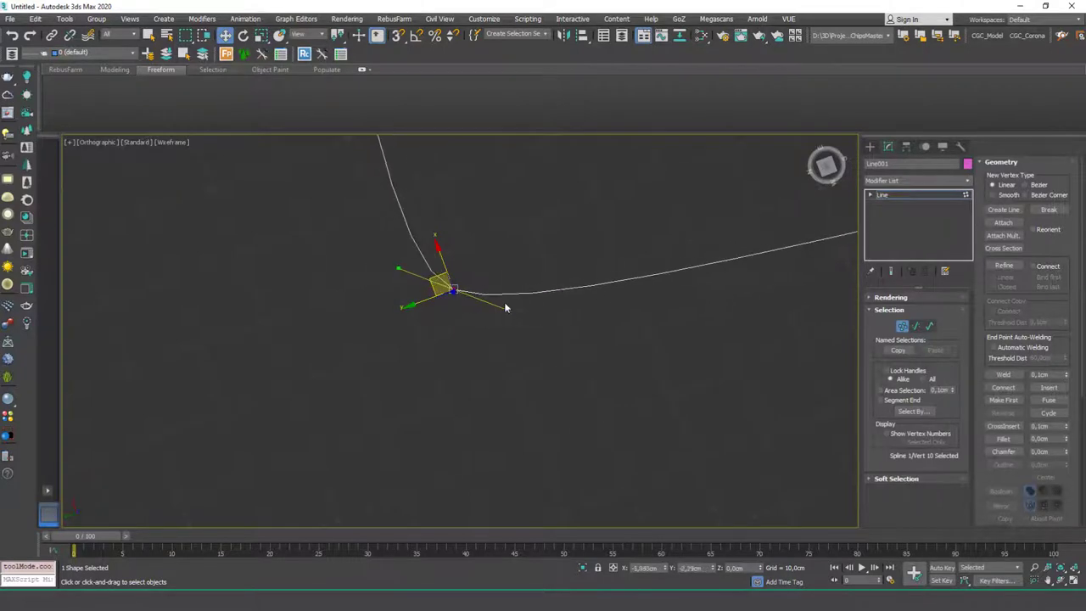
# Select all vertices of the outline and convert them to Corner.
pyautogui.scroll(-5, 482, 268)
pyautogui.moveTo(484, 294); pyautogui.dragTo(442, 419, button='middle')
pyautogui.scroll(-3, 448, 254)
pyautogui.hotkey('ctrl', 'a')
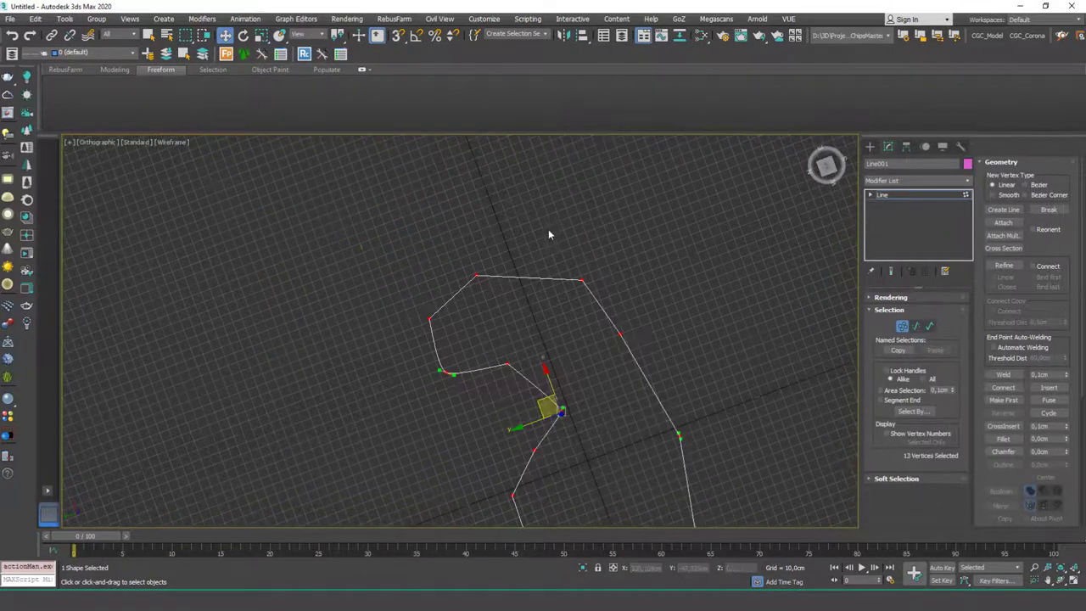
pyautogui.rightClick(475, 240)
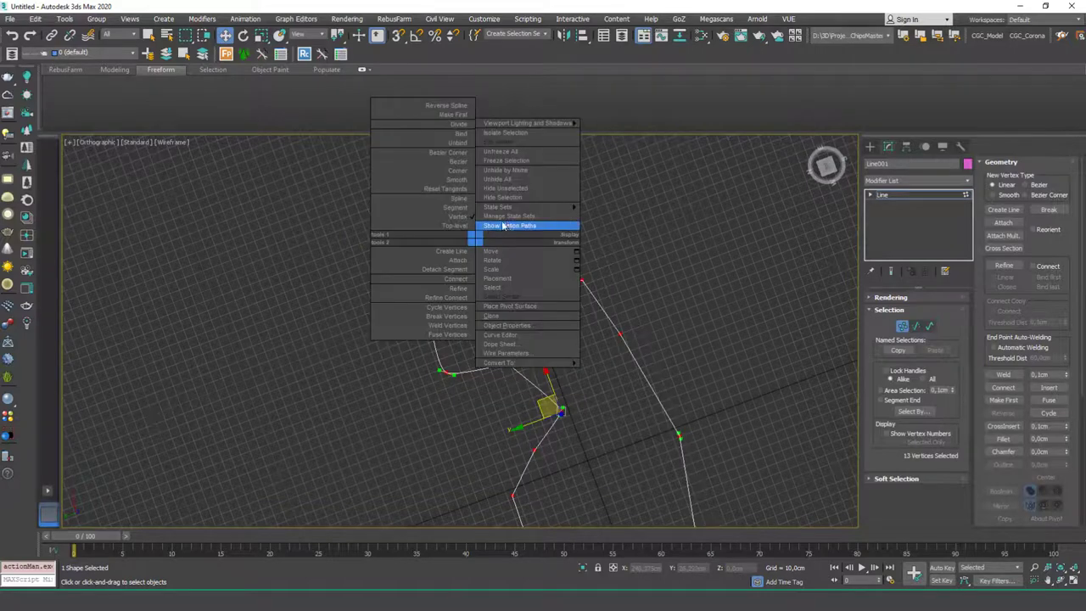
pyautogui.click(453, 171)
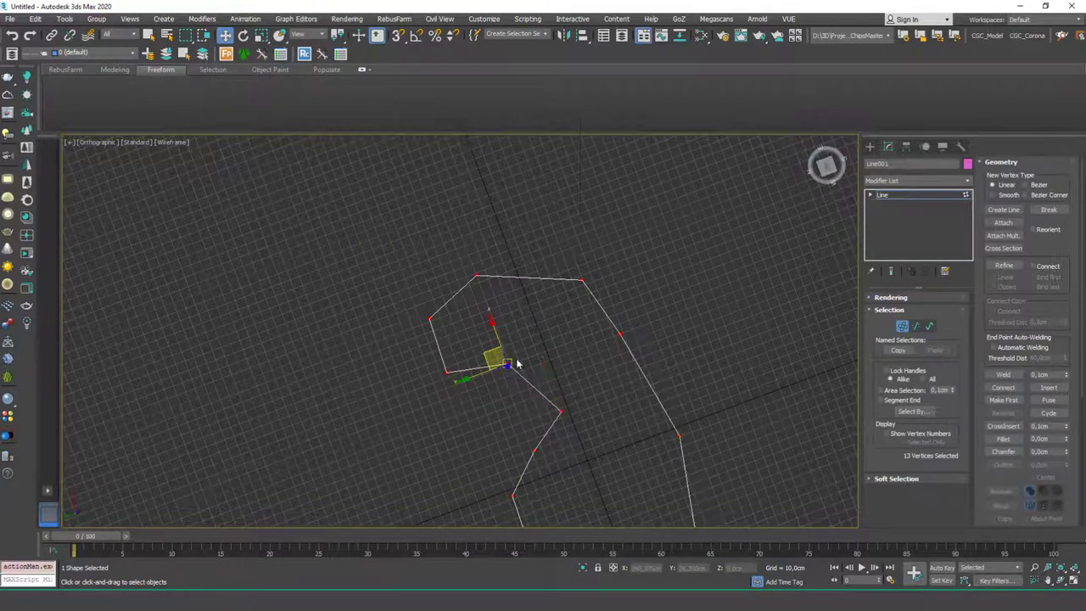
# Try converting all of the outline's vertices to Smooth and undo the conversion.
pyautogui.keyDown('alt'); pyautogui.moveTo(516, 364); pyautogui.dragTo(547, 265, button='middle'); pyautogui.keyUp('alt')
pyautogui.keyDown('alt'); pyautogui.moveTo(594, 317); pyautogui.dragTo(504, 325, button='middle'); pyautogui.keyUp('alt')
pyautogui.click(568, 251)
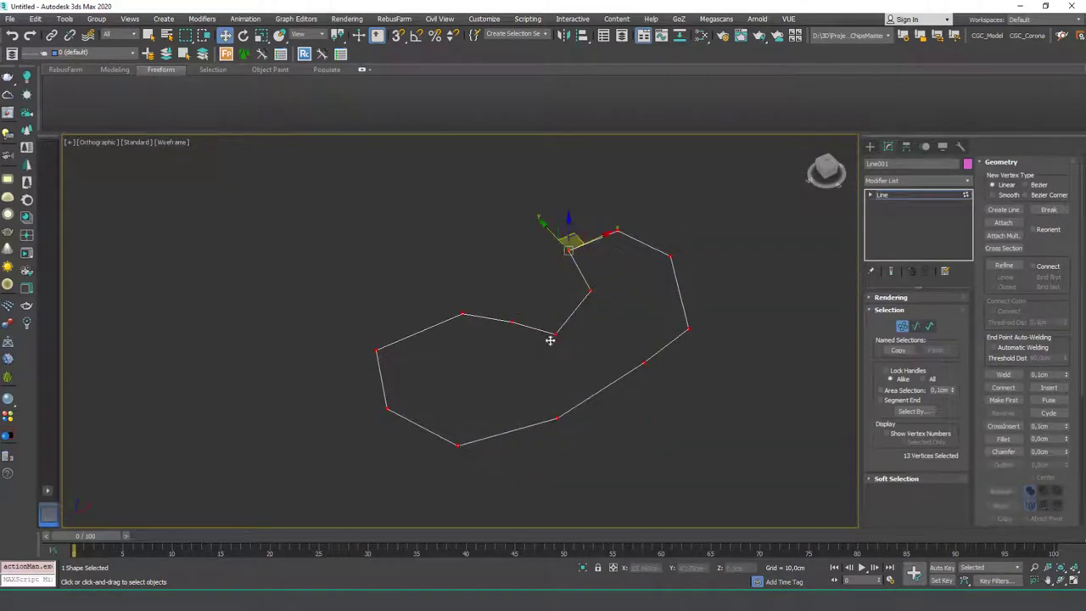
pyautogui.click(553, 334)
pyautogui.rightClick(519, 225)
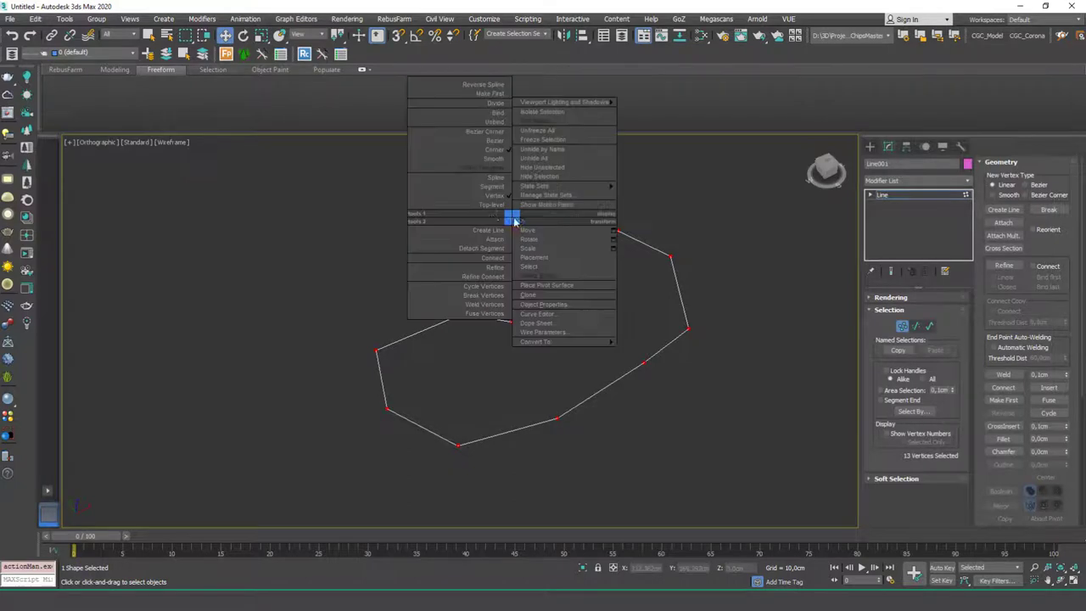
pyautogui.click(474, 159)
pyautogui.keyDown('alt'); pyautogui.moveTo(558, 272); pyautogui.dragTo(639, 267, button='middle'); pyautogui.keyUp('alt')
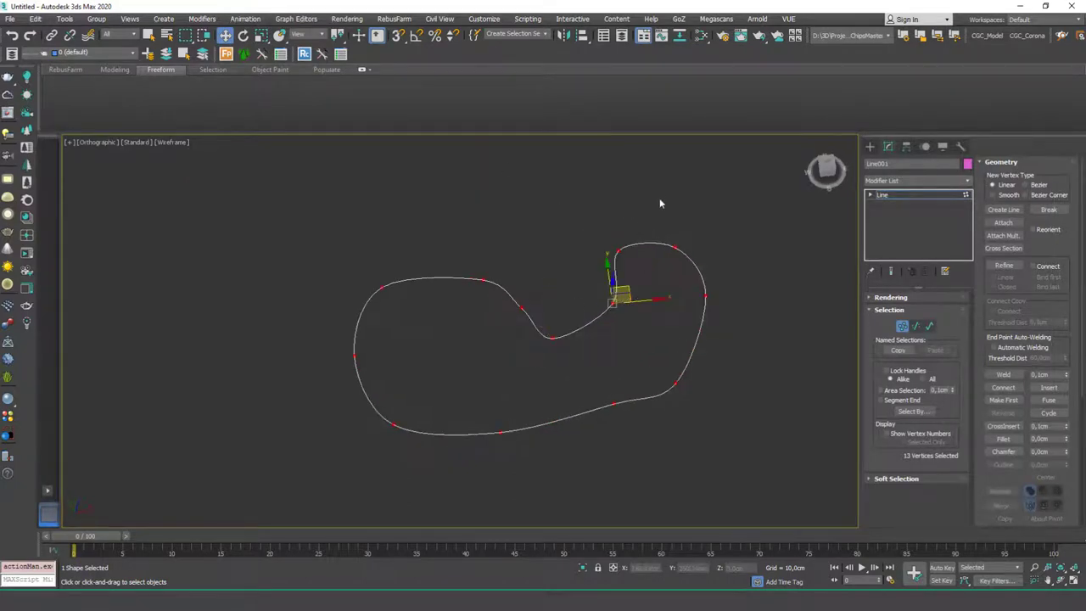
pyautogui.hotkey('ctrl', 'z')
pyautogui.moveTo(640, 222); pyautogui.dragTo(594, 191, button='middle')
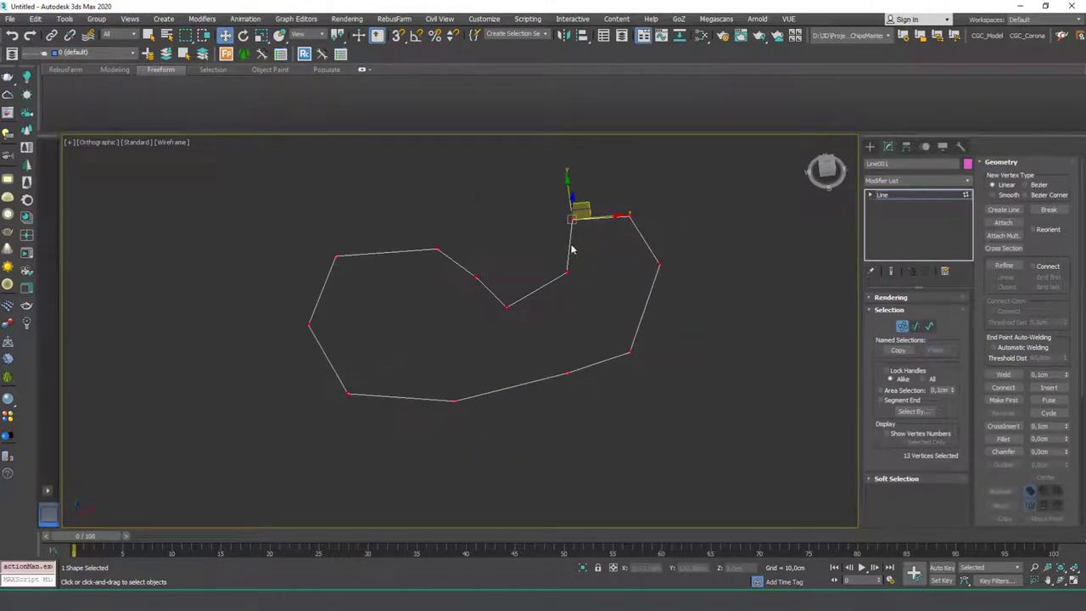
# Move the smaller lobe's outermost vertex outward and adjust the vertices on both sides of the notch.
pyautogui.click(725, 224)
pyautogui.click(660, 264)
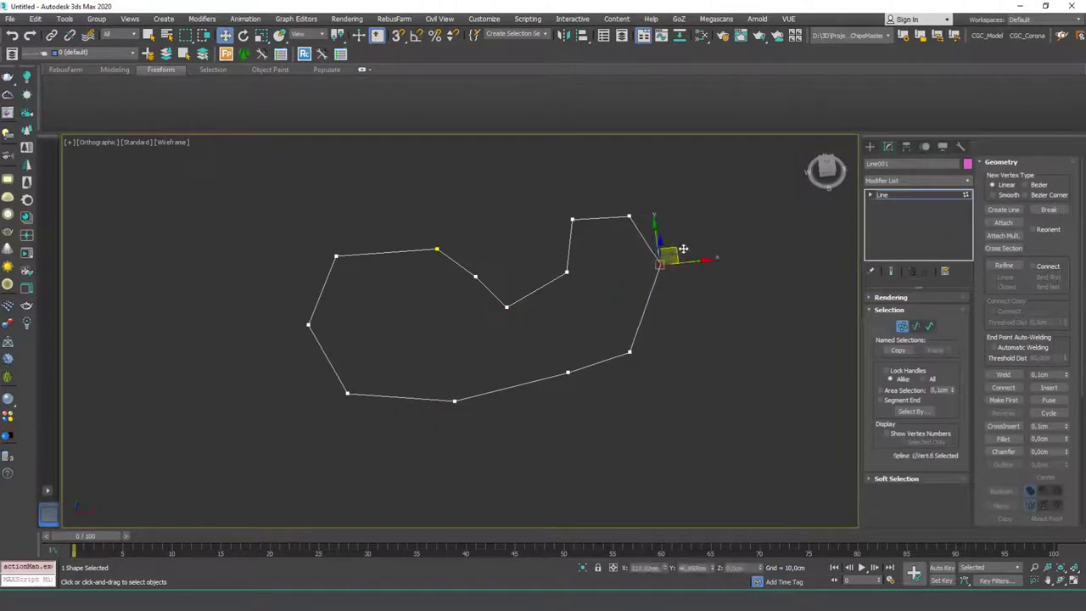
pyautogui.hotkey('ctrl', 'z')
pyautogui.click(567, 271)
pyautogui.click(482, 270)
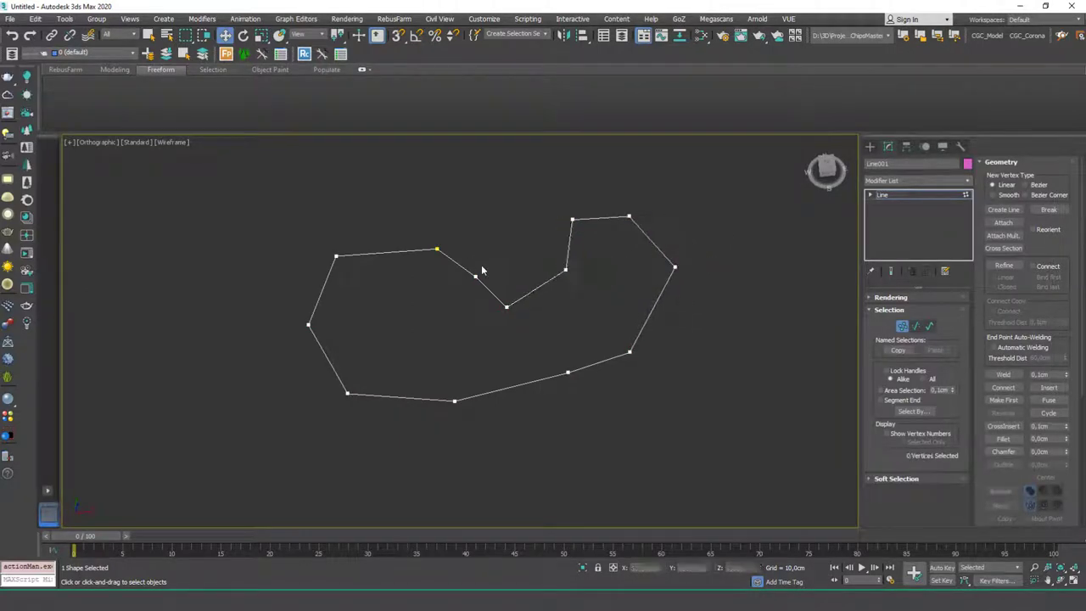
pyautogui.click(475, 276)
pyautogui.click(561, 271)
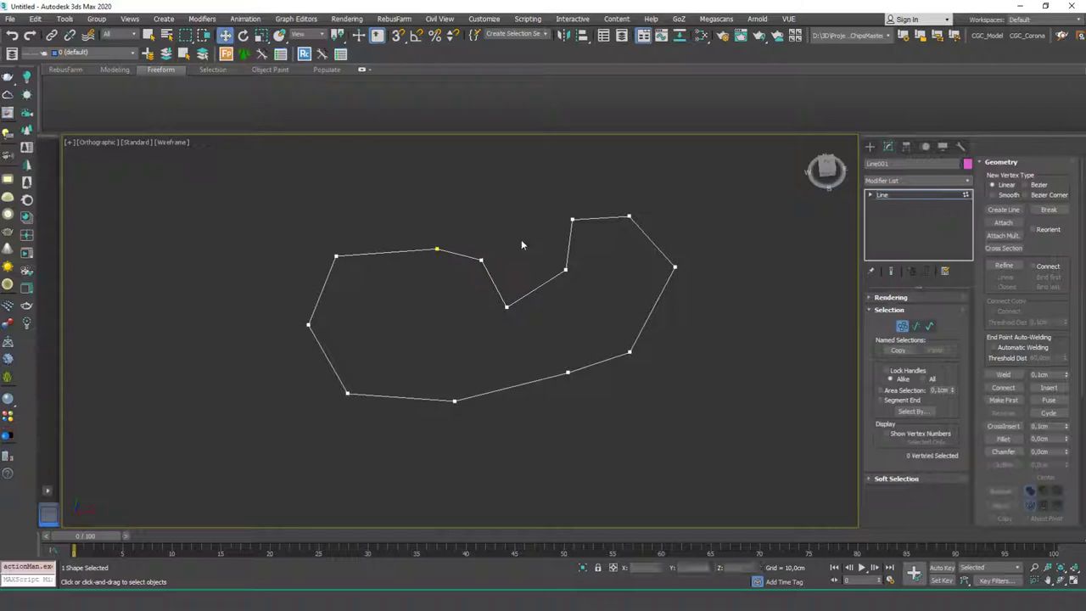
# Move the larger lobe's upper vertex and the two lower-edge vertices outward, and leave vertex editing.
pyautogui.moveTo(437, 250); pyautogui.dragTo(420, 234)
pyautogui.click(509, 192)
pyautogui.moveTo(568, 371); pyautogui.dragTo(570, 393)
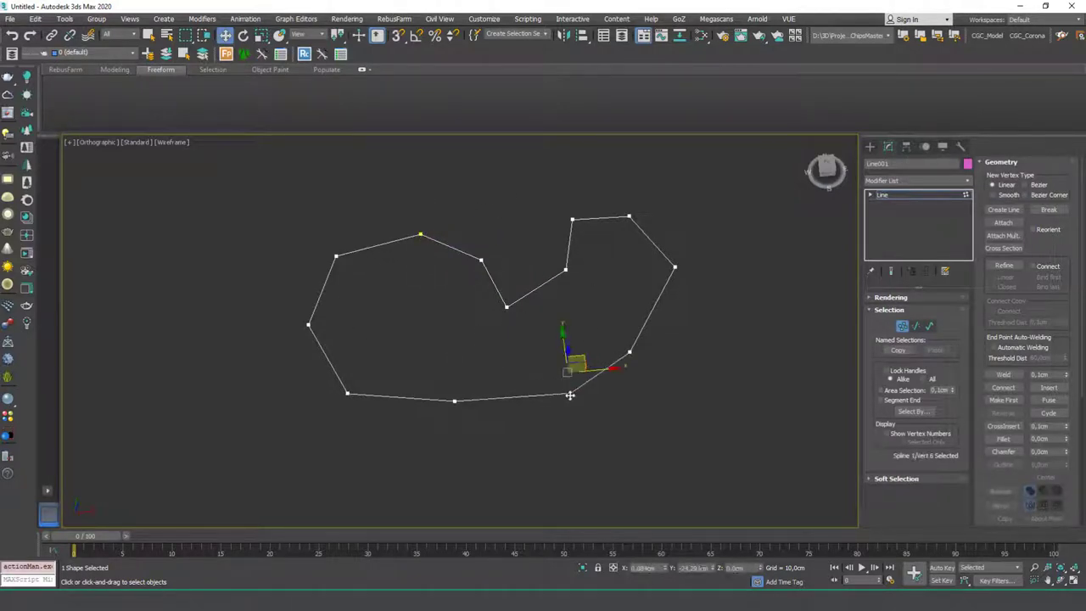
pyautogui.click(509, 422)
pyautogui.moveTo(455, 401); pyautogui.dragTo(451, 420)
pyautogui.click(741, 225)
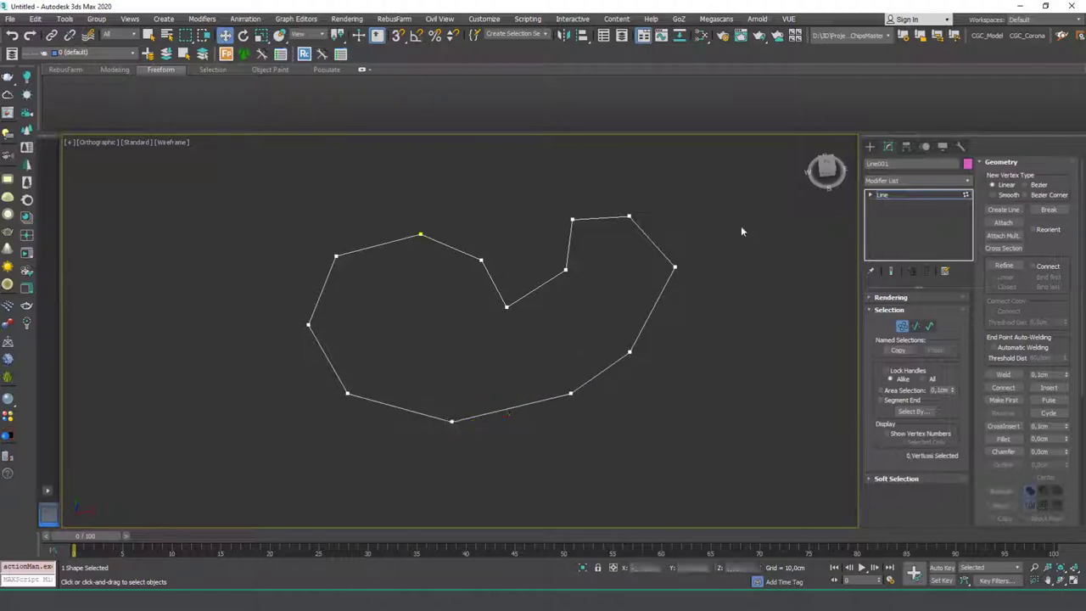
pyautogui.click(876, 195)
# Draw a closed six-sided Line spline inside the outline's larger lobe in the Top view.
pyautogui.click(869, 145)
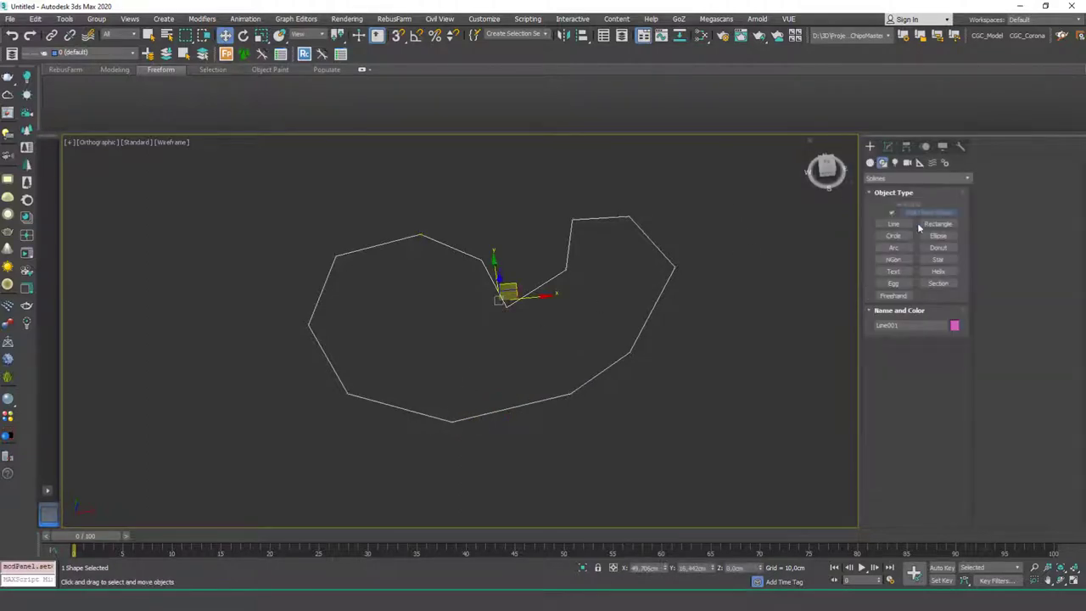
pyautogui.moveTo(504, 295); pyautogui.dragTo(492, 297)
pyautogui.press('t')
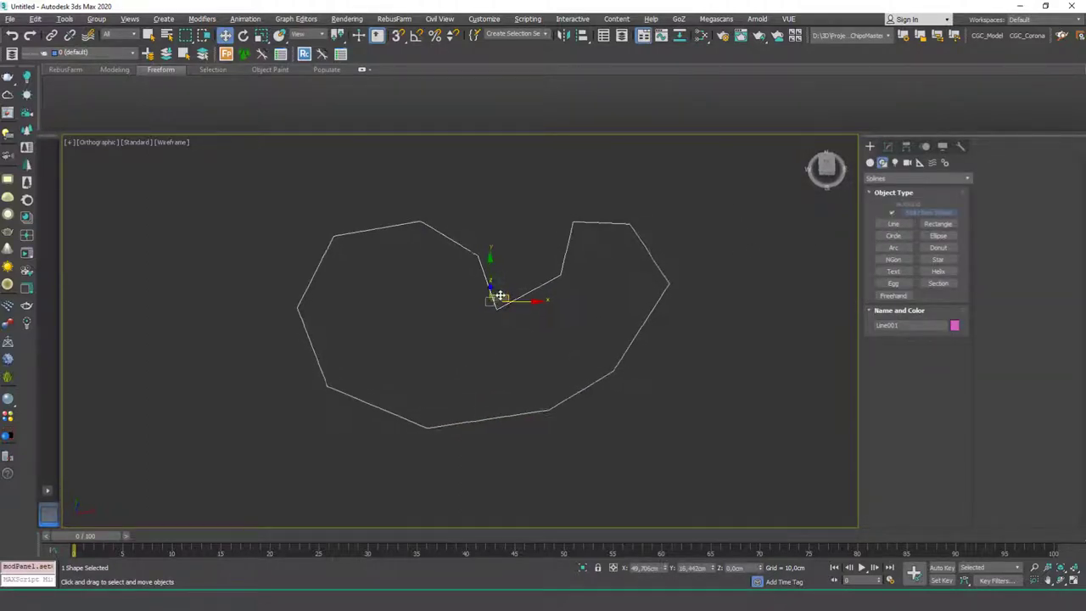
pyautogui.press('z')
pyautogui.click(889, 224)
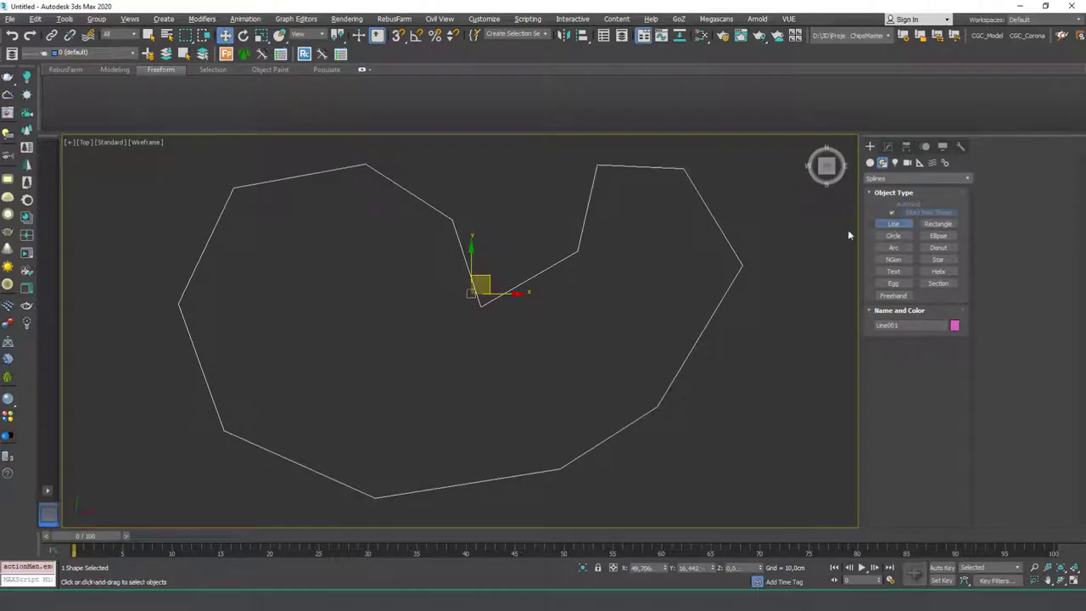
pyautogui.click(374, 241)
pyautogui.click(267, 234)
pyautogui.click(230, 314)
pyautogui.click(309, 408)
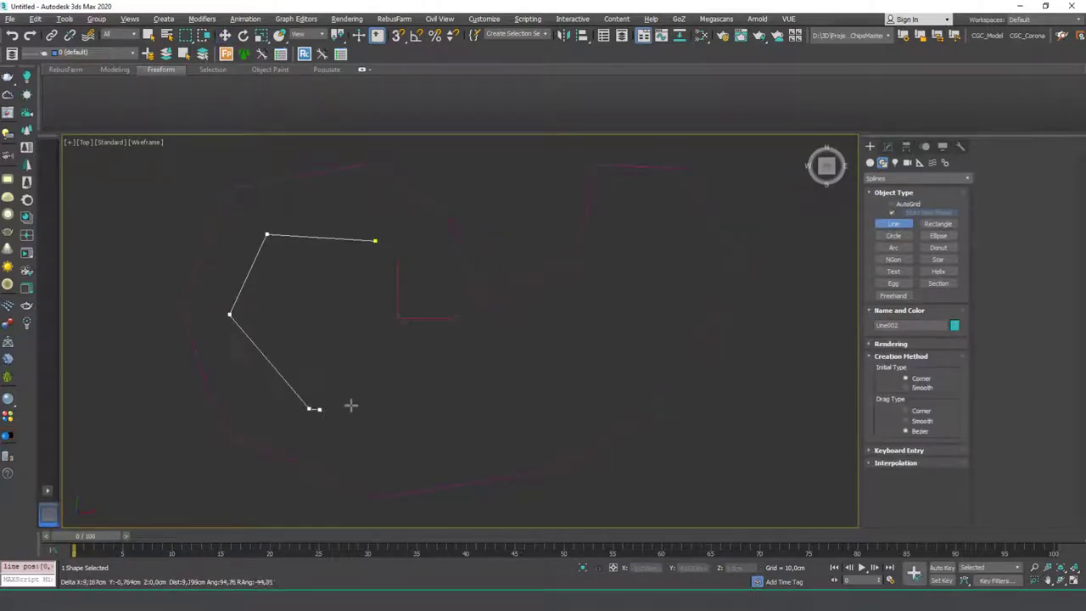
pyautogui.click(434, 381)
pyautogui.click(451, 309)
pyautogui.click(374, 242)
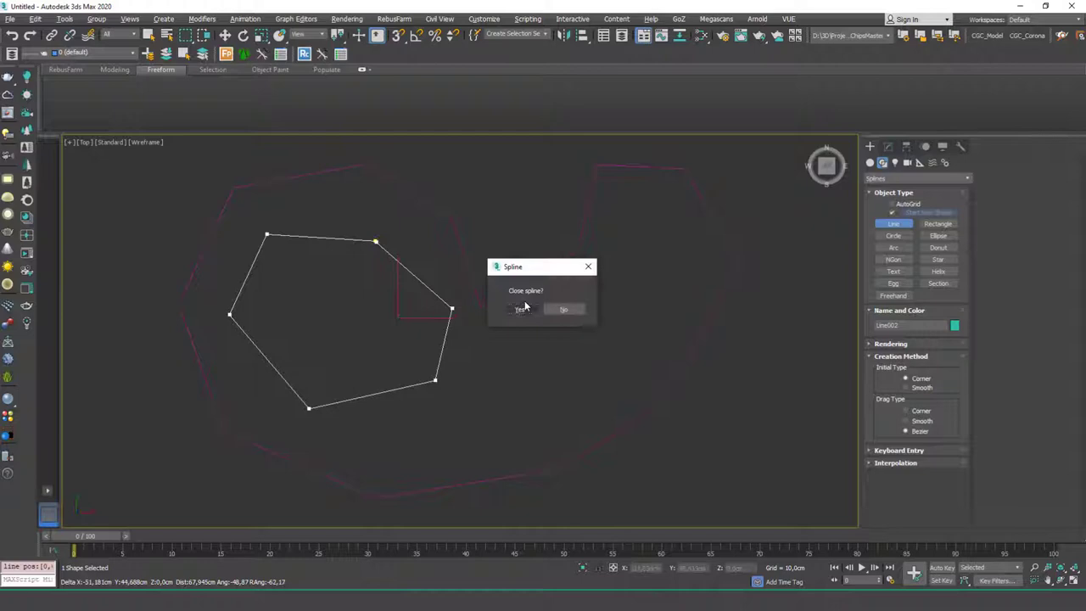
pyautogui.click(519, 309)
# Draw a closed seven-vertex Line spline inside the outline's smaller lobe.
pyautogui.click(657, 206)
pyautogui.click(622, 213)
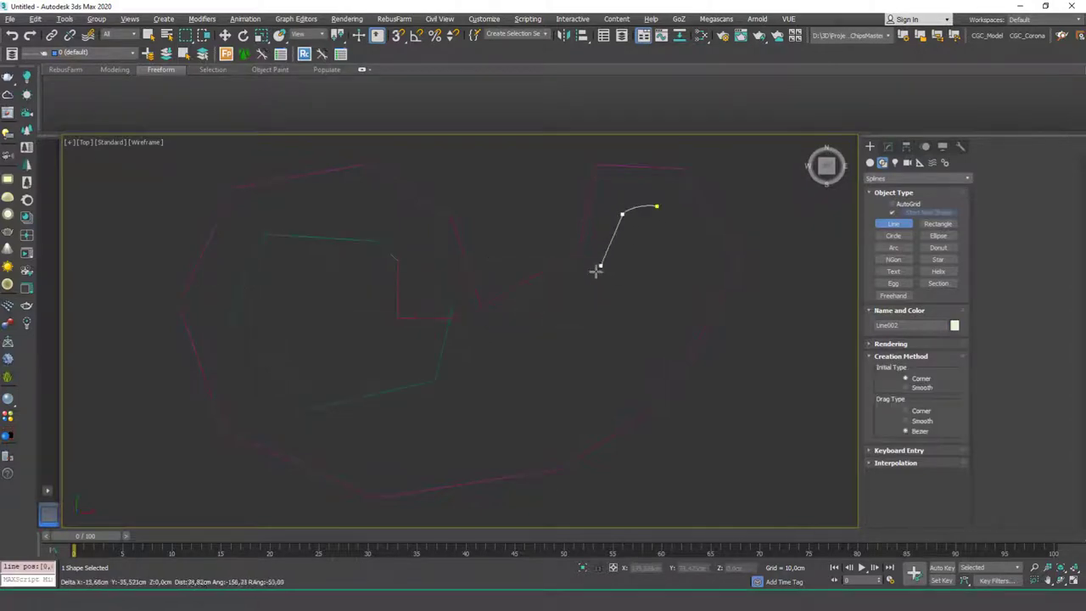
pyautogui.click(595, 272)
pyautogui.click(553, 318)
pyautogui.click(607, 350)
pyautogui.click(680, 328)
pyautogui.click(702, 286)
pyautogui.click(656, 206)
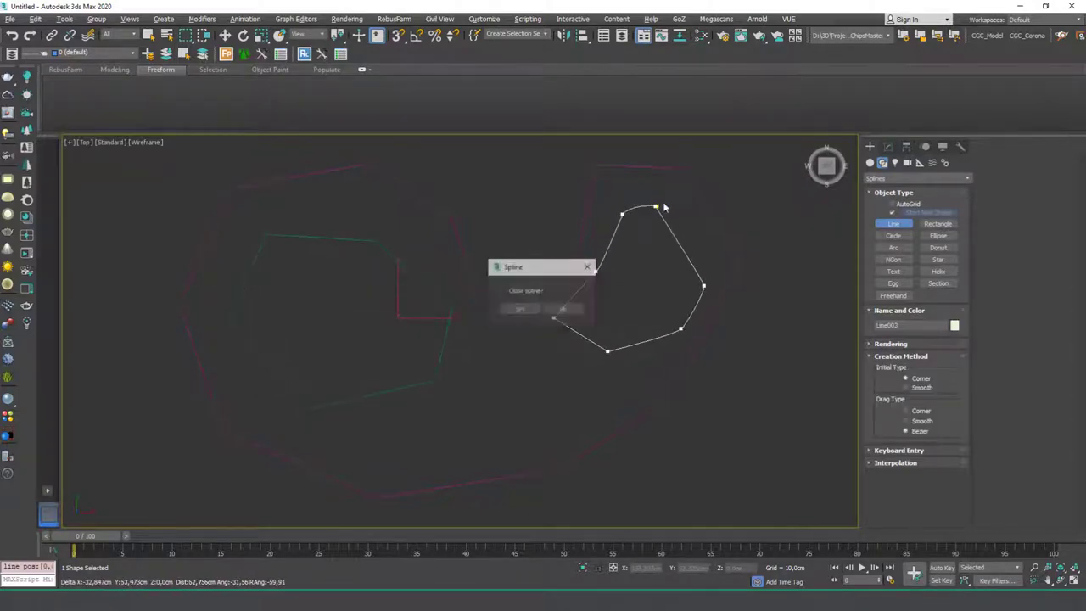
pyautogui.click(515, 307)
# Draw a closed four-sided Line spline inside the six-sided contour of the larger lobe.
pyautogui.click(339, 282)
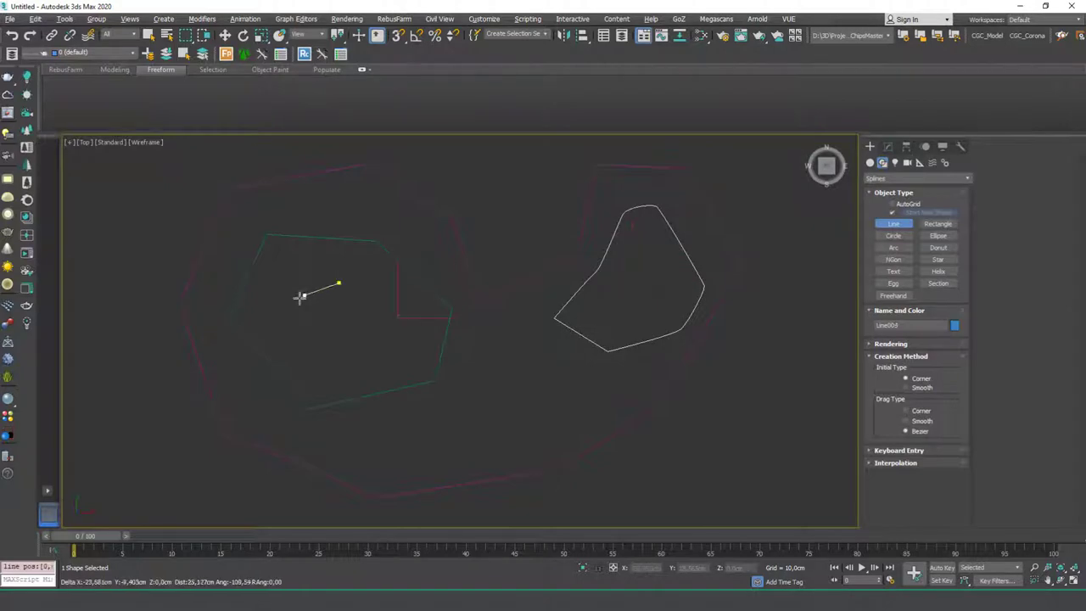
pyautogui.click(293, 302)
pyautogui.click(319, 357)
pyautogui.click(381, 344)
pyautogui.click(388, 325)
pyautogui.click(338, 283)
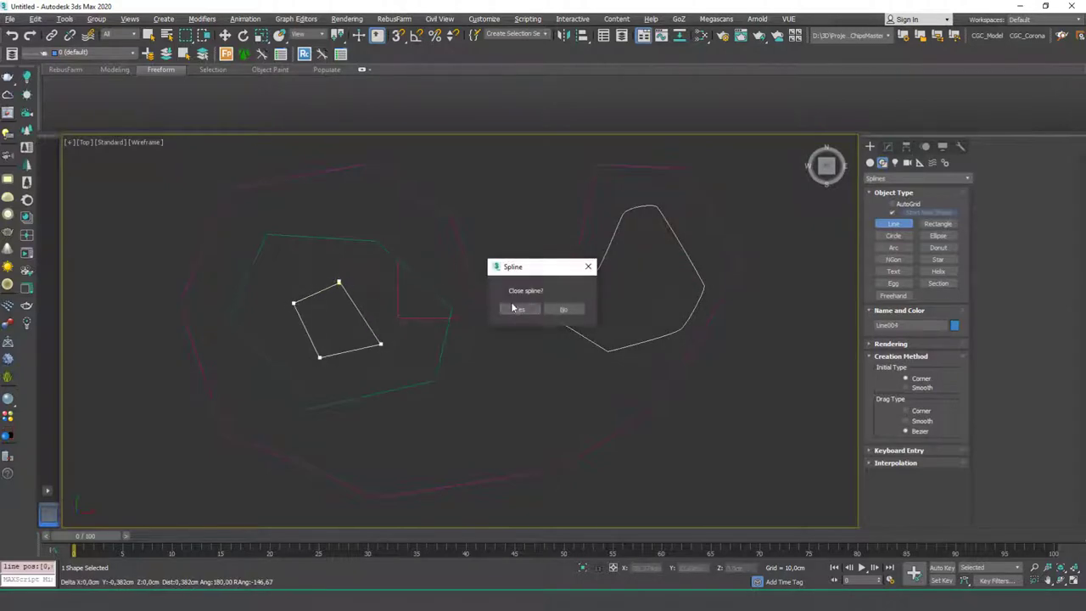
pyautogui.click(516, 308)
# Draw a small closed triangular Line spline at the centre of the four-sided contour and activate the Move tool.
pyautogui.click(330, 314)
pyautogui.click(327, 325)
pyautogui.click(344, 329)
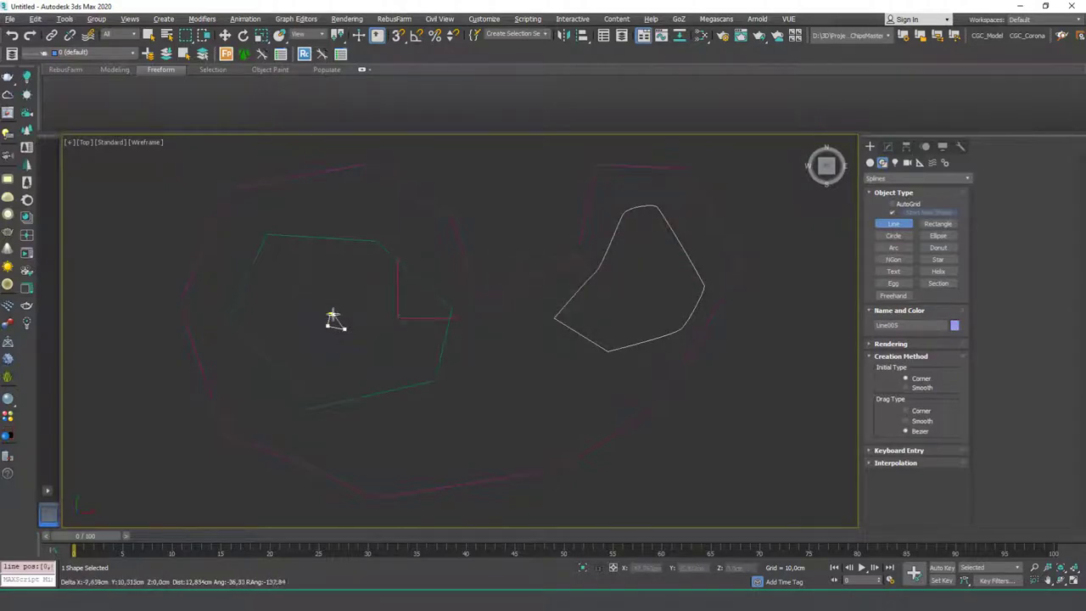
pyautogui.click(330, 314)
pyautogui.click(525, 312)
pyautogui.keyDown('alt'); pyautogui.moveTo(509, 305); pyautogui.dragTo(571, 329, button='middle'); pyautogui.keyUp('alt')
pyautogui.press('w')
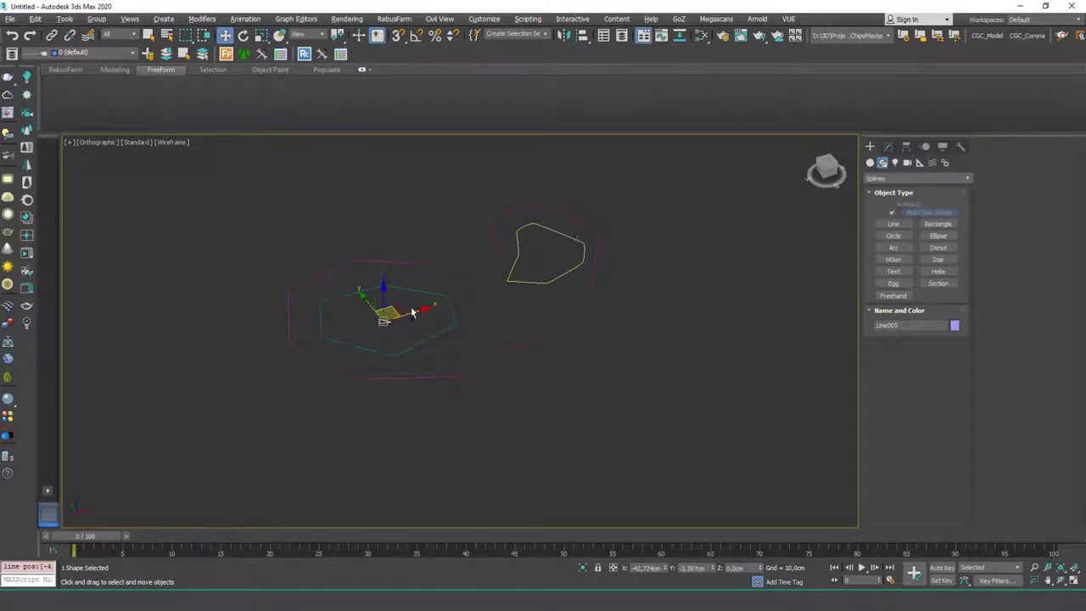
# Raise the six-sided contour in the larger lobe to a Z position of 50 cm.
pyautogui.keyDown('alt'); pyautogui.moveTo(413, 312); pyautogui.dragTo(392, 287, button='middle'); pyautogui.keyUp('alt')
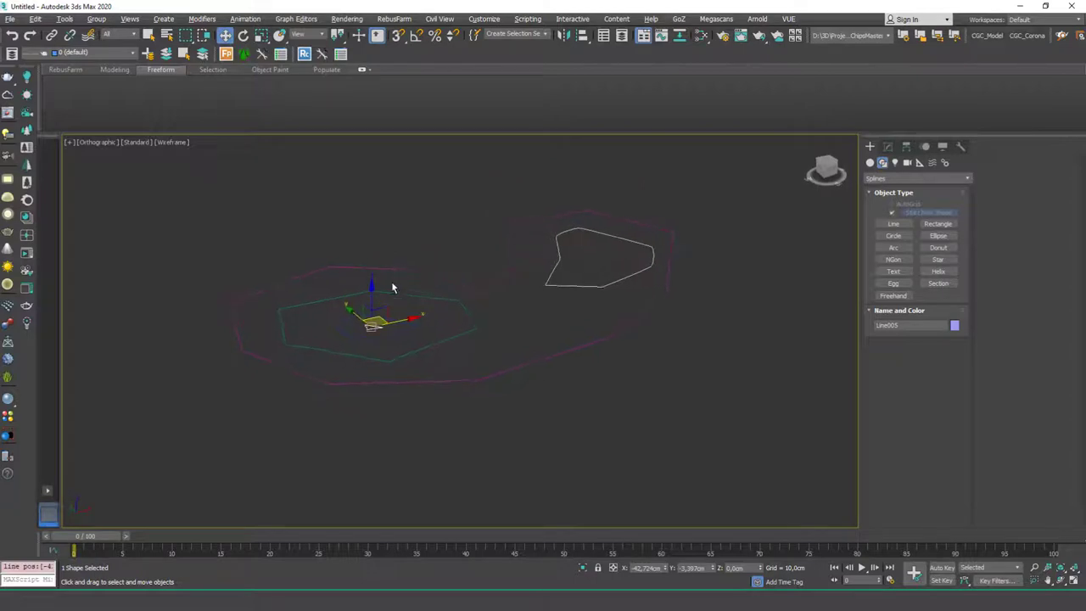
pyautogui.click(484, 320)
pyautogui.click(521, 378)
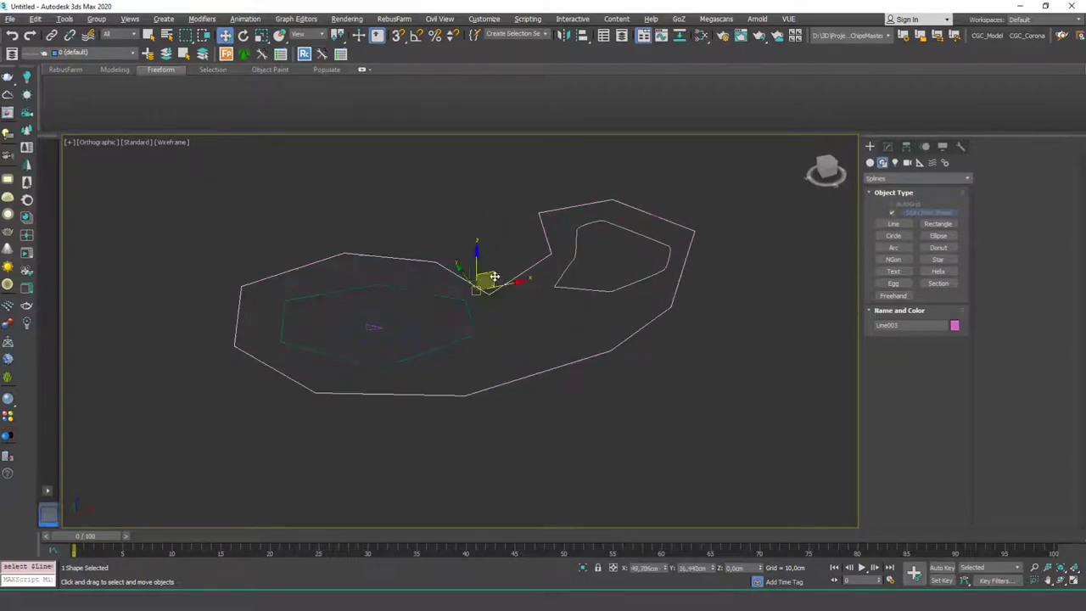
pyautogui.click(525, 428)
pyautogui.click(526, 376)
pyautogui.click(447, 294)
pyautogui.doubleClick(732, 567)
pyautogui.write('10')
pyautogui.press('Return')
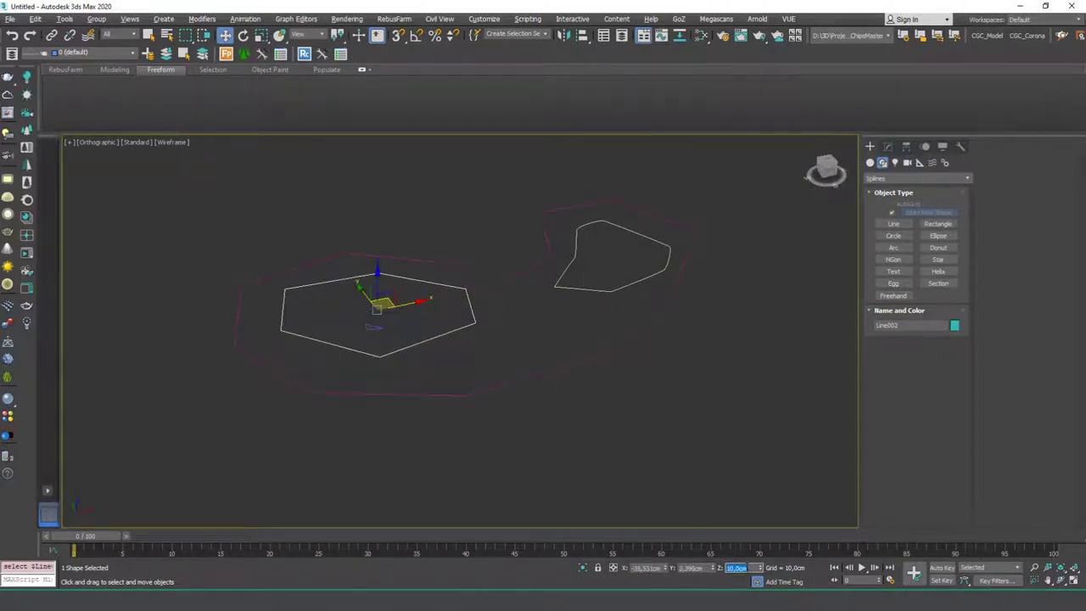
pyautogui.write('50')
pyautogui.press('Return')
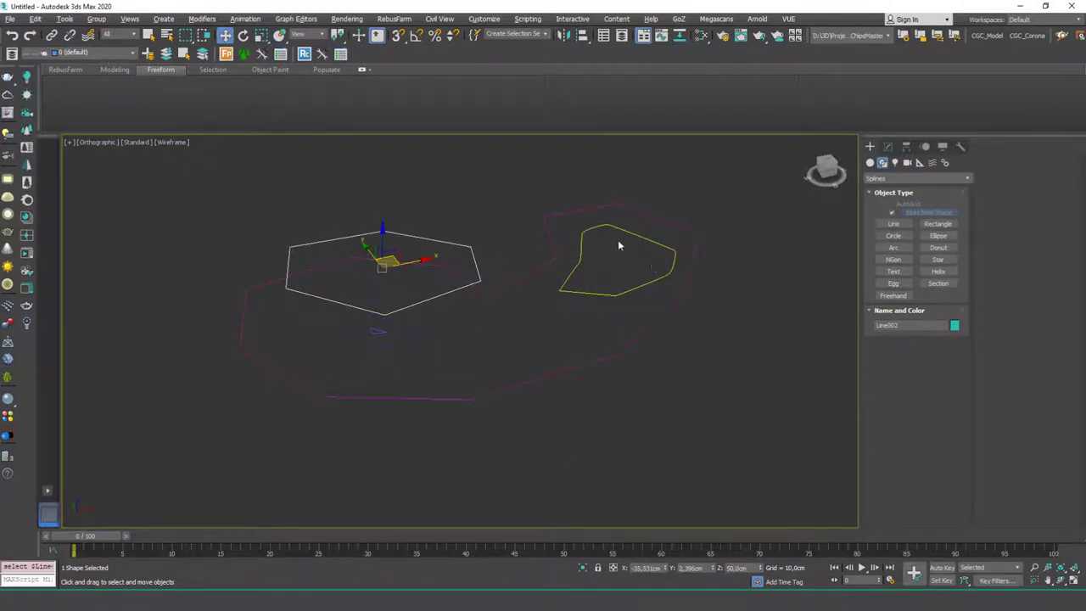
# Raise the four-sided contour in the larger lobe to a Z position of 100 cm.
pyautogui.click(419, 320)
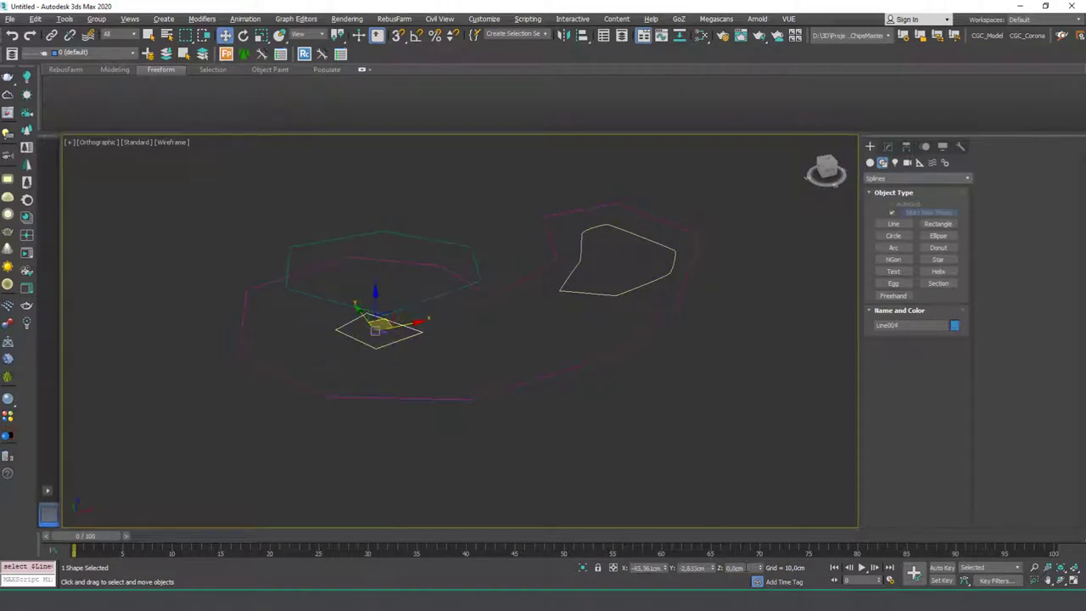
pyautogui.doubleClick(739, 567)
pyautogui.write('100')
pyautogui.press('Return')
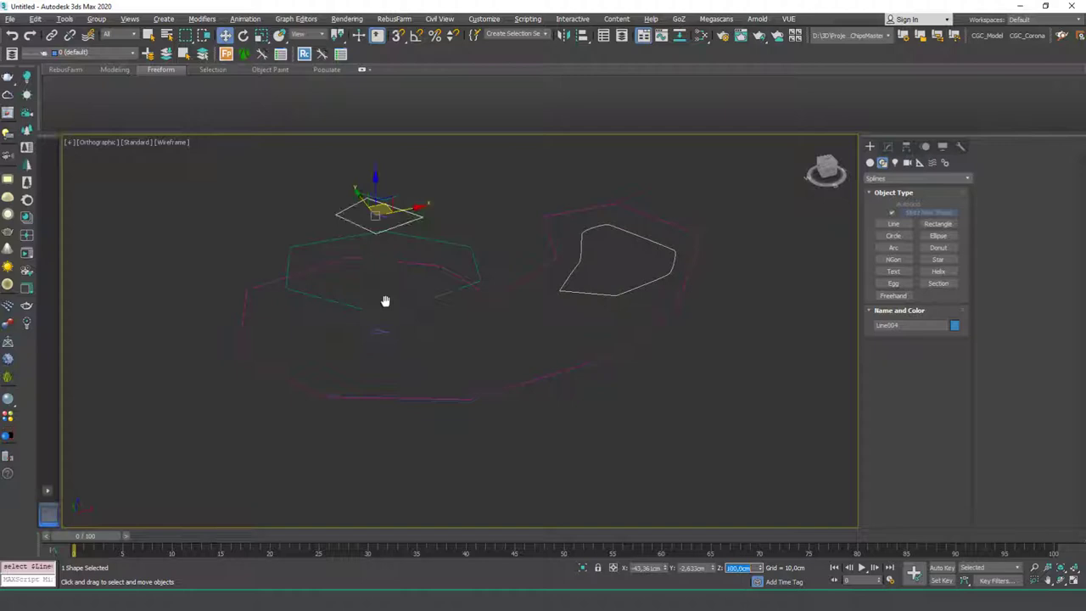
# Undo the height changes made to the four-sided and six-sided contours.
pyautogui.moveTo(383, 300); pyautogui.dragTo(385, 321, button='middle')
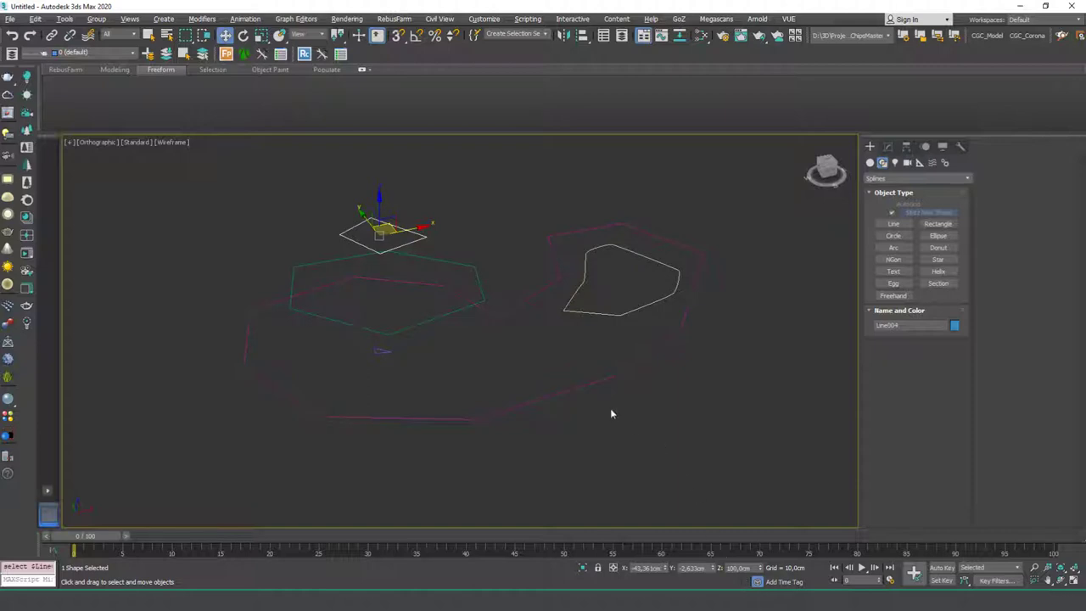
pyautogui.click(483, 350)
pyautogui.hotkey('ctrl', 'z')
pyautogui.hotkey('ctrl', 'z')
pyautogui.hotkey('ctrl', 'z')
pyautogui.hotkey('ctrl', 'z')
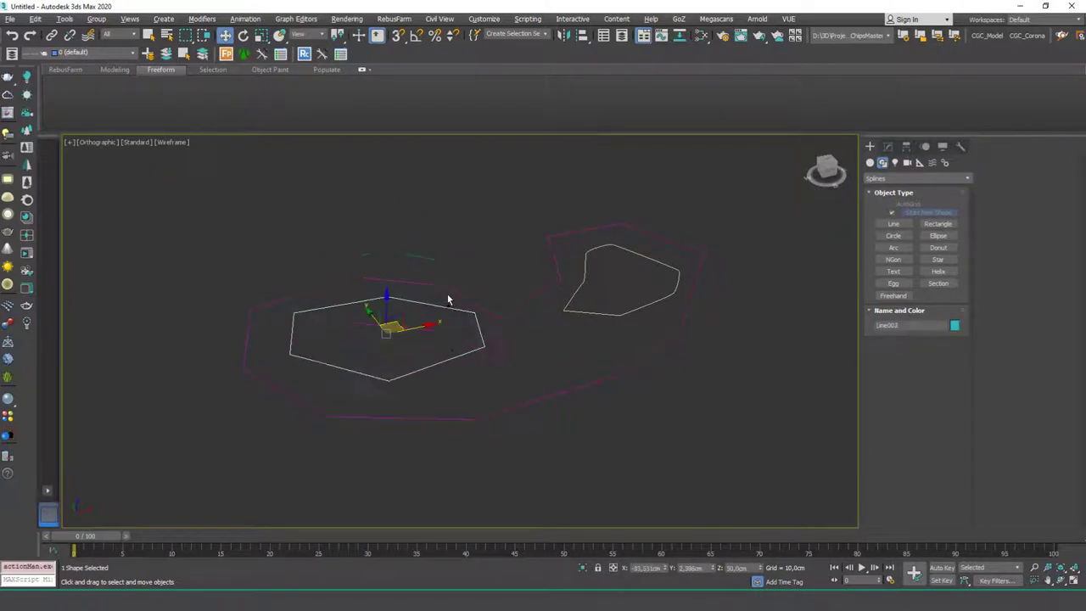
# Draw a Rectangle spline about 3346 cm long and 5590 cm wide around all the contours.
pyautogui.keyDown('alt'); pyautogui.moveTo(472, 299); pyautogui.dragTo(489, 365, button='middle'); pyautogui.keyUp('alt')
pyautogui.scroll(-5, 458, 349)
pyautogui.click(492, 360)
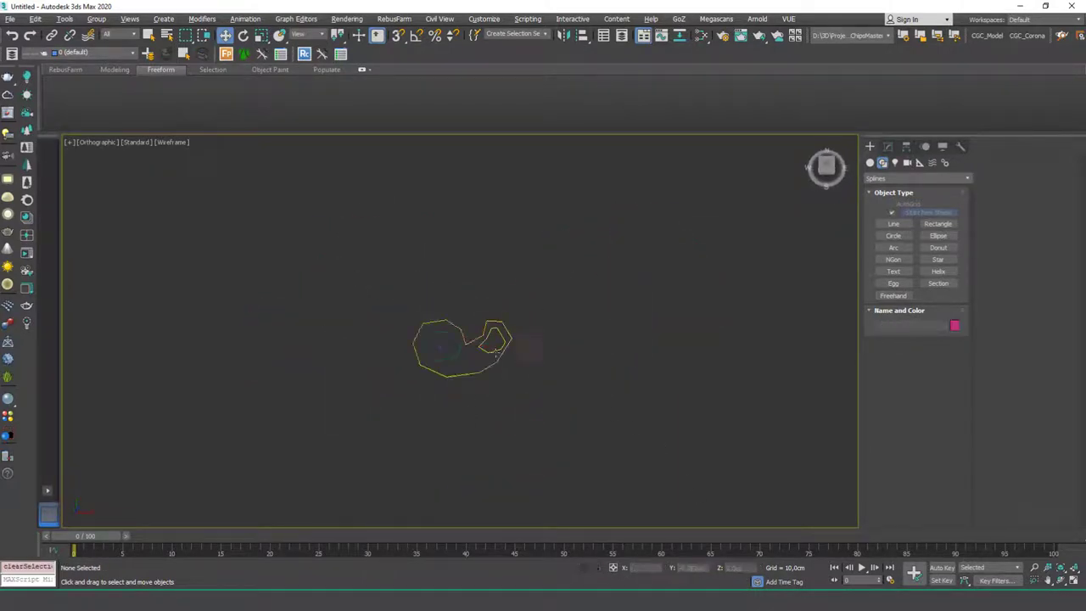
pyautogui.click(922, 223)
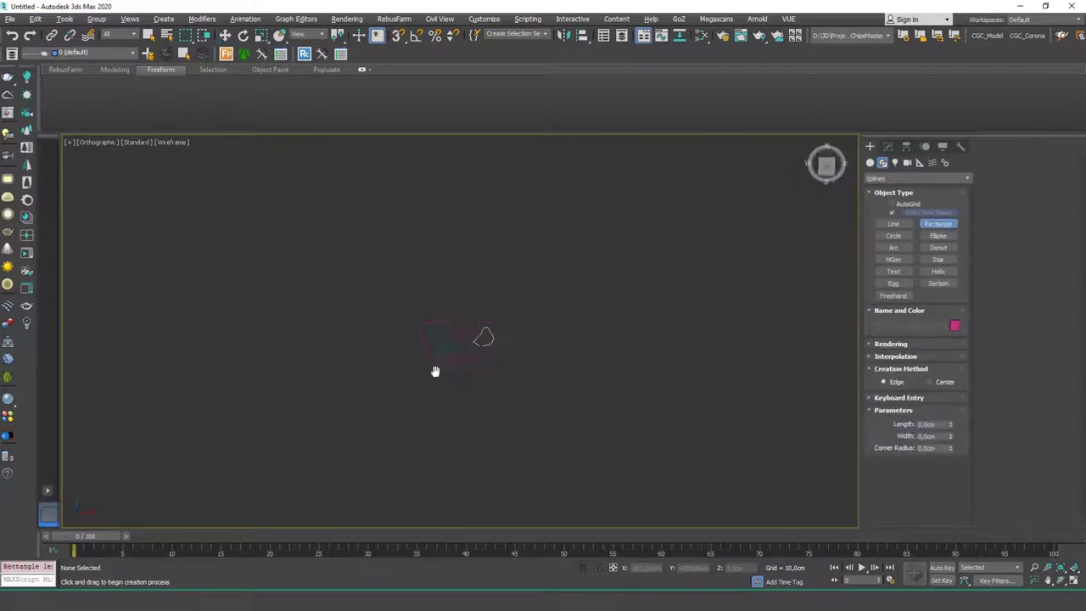
pyautogui.scroll(-3, 435, 371)
pyautogui.moveTo(213, 401); pyautogui.dragTo(700, 155)
pyautogui.press('w')
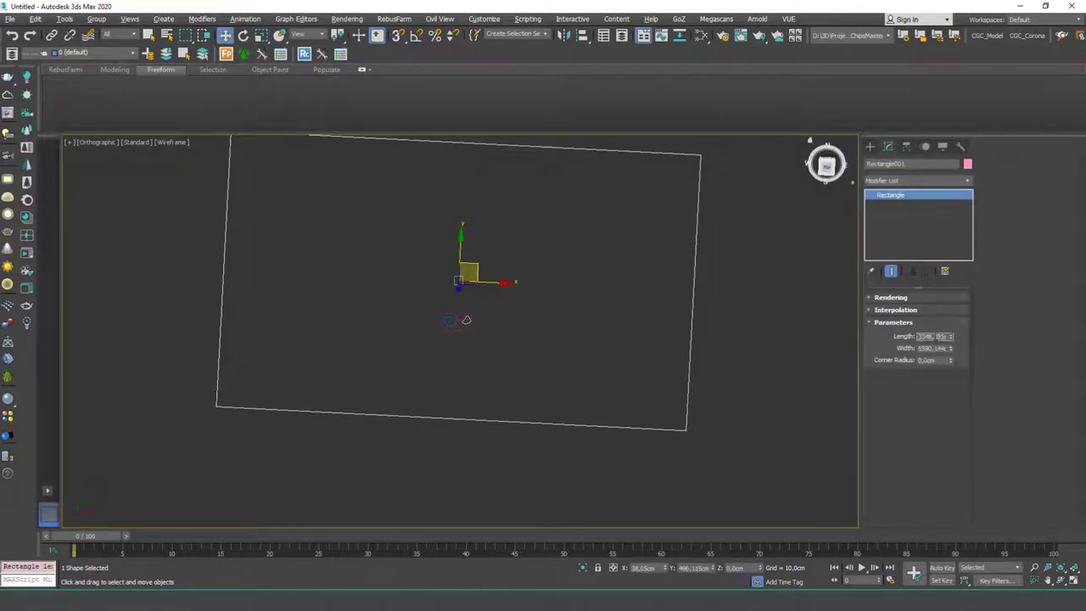
# Set the rectangle's length and width to 10000 cm each.
pyautogui.doubleClick(933, 336)
pyautogui.write('10000')
pyautogui.press('Tab')
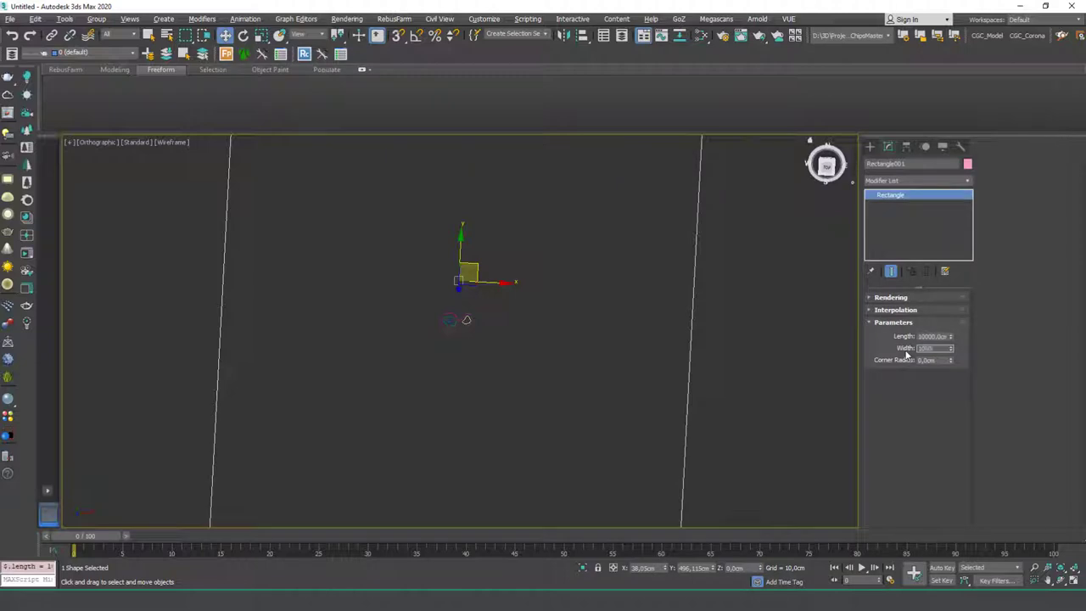
pyautogui.write('10000')
pyautogui.press('Return')
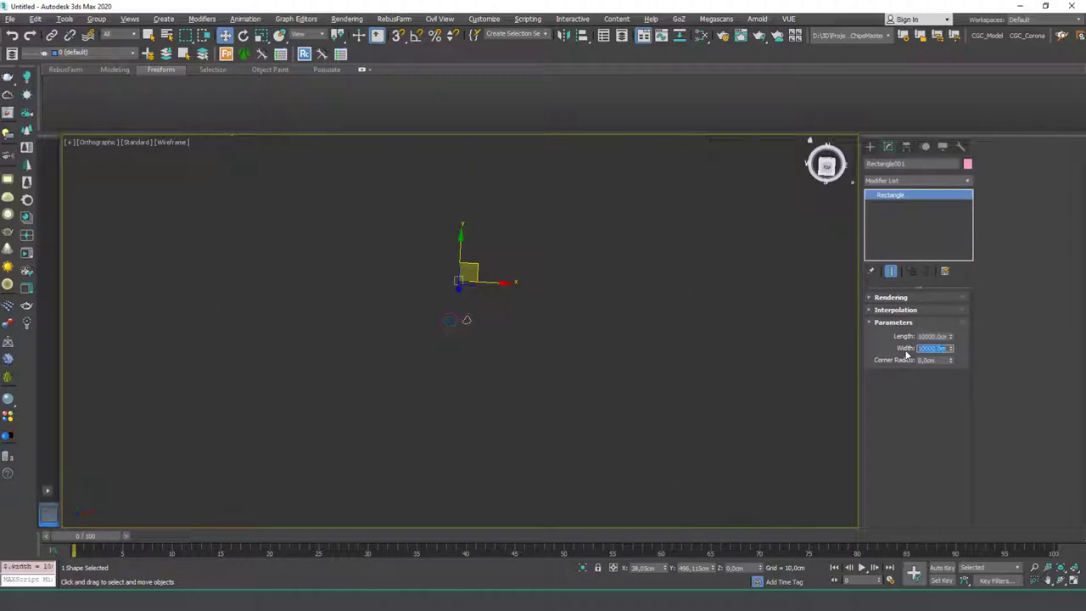
# Scale the five contours up together to about the rectangle's size and shift them over it.
pyautogui.scroll(-5, 451, 285)
pyautogui.keyDown('alt'); pyautogui.moveTo(456, 327); pyautogui.dragTo(461, 288, button='middle'); pyautogui.keyUp('alt')
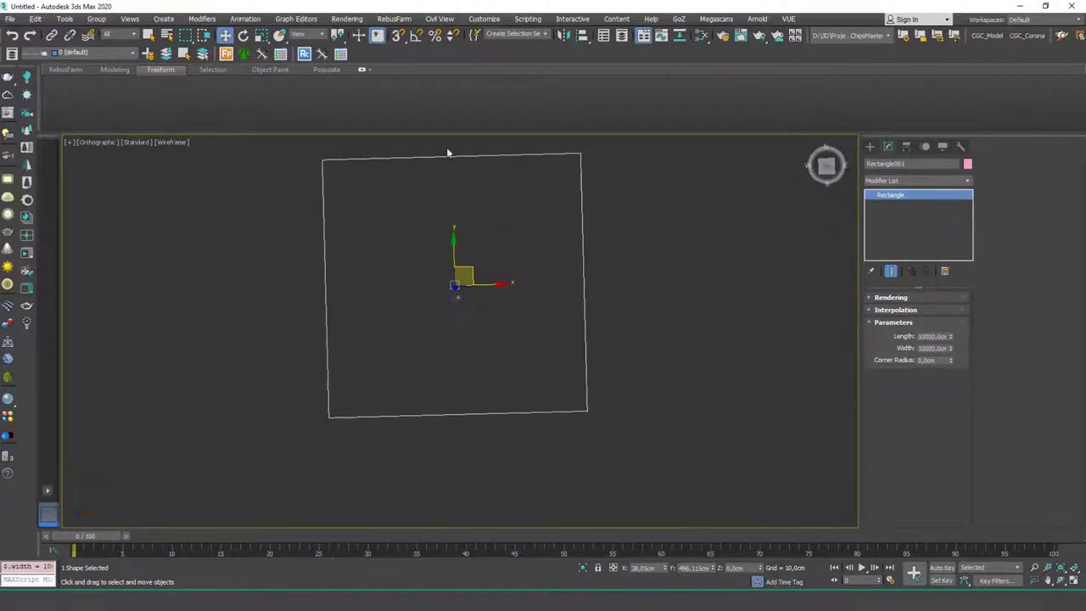
pyautogui.hotkey('ctrl', 'i')
pyautogui.press('r')
pyautogui.moveTo(458, 296); pyautogui.dragTo(509, 1)
pyautogui.moveTo(455, 296); pyautogui.dragTo(455, 330)
pyautogui.keyDown('alt'); pyautogui.moveTo(455, 330); pyautogui.dragTo(471, 309, button='middle'); pyautogui.keyUp('alt')
pyautogui.press('w')
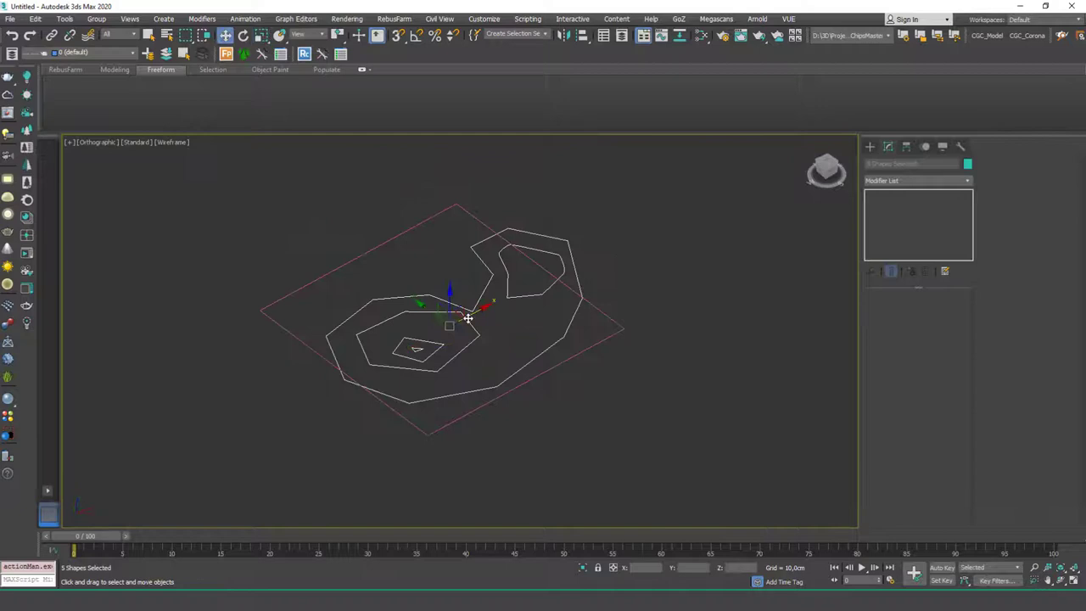
pyautogui.moveTo(448, 315); pyautogui.dragTo(428, 315)
pyautogui.moveTo(603, 297); pyautogui.dragTo(582, 317)
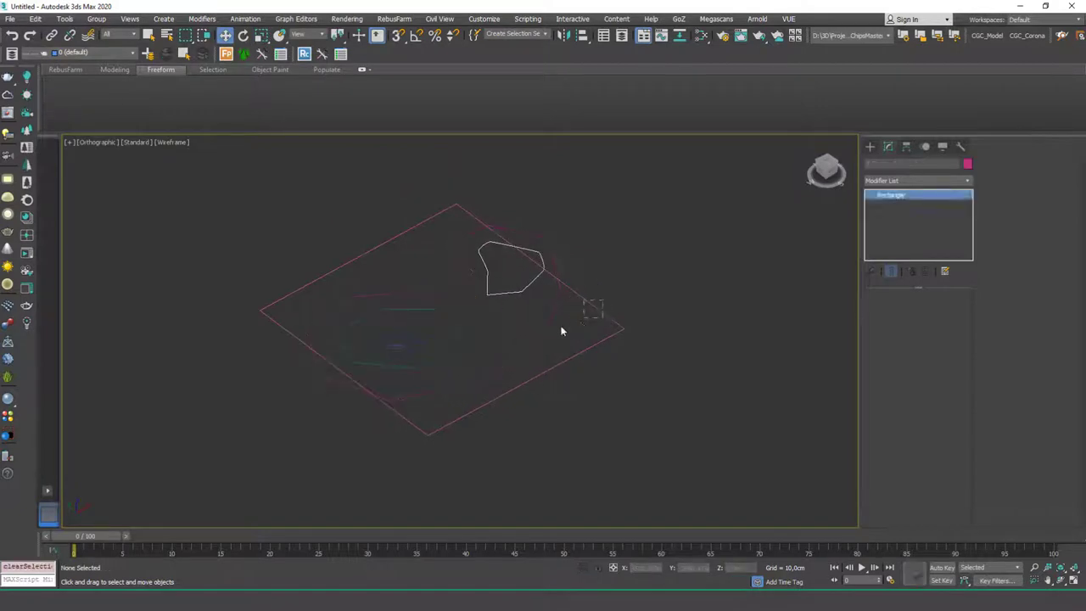
# Delete the rectangle and inspect the smaller lobe's contour from the side.
pyautogui.press('Delete')
pyautogui.click(513, 293)
pyautogui.scroll(2, 511, 289)
pyautogui.press('z')
pyautogui.keyDown('alt'); pyautogui.moveTo(501, 274); pyautogui.dragTo(505, 319, button='middle'); pyautogui.keyUp('alt')
pyautogui.scroll(-3, 475, 297)
pyautogui.scroll(-1, 514, 329)
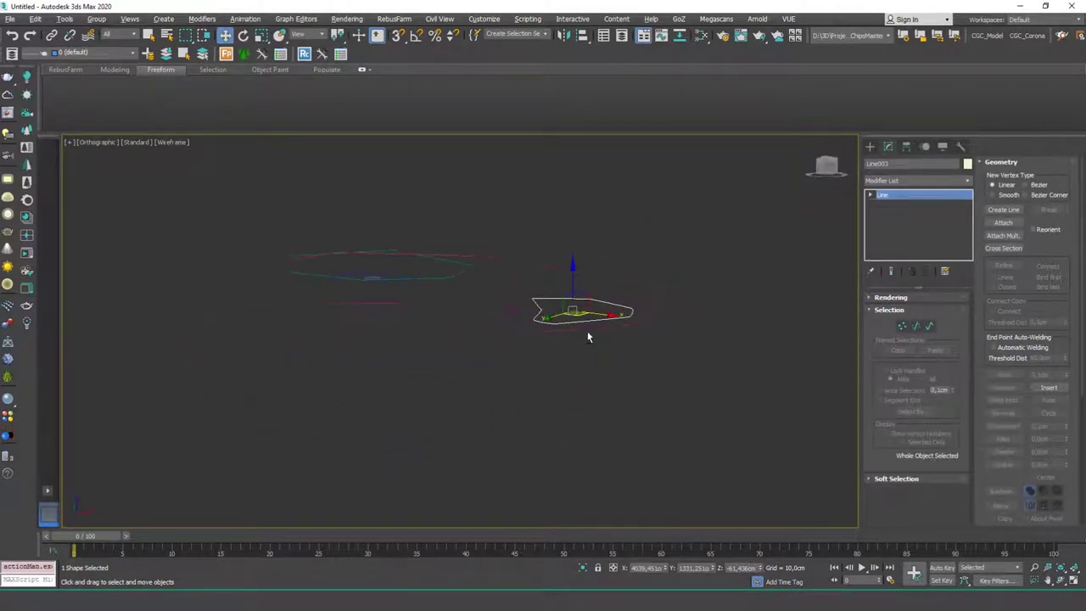
pyautogui.keyDown('alt'); pyautogui.moveTo(588, 331); pyautogui.dragTo(562, 347, button='middle'); pyautogui.keyUp('alt')
pyautogui.click(543, 332)
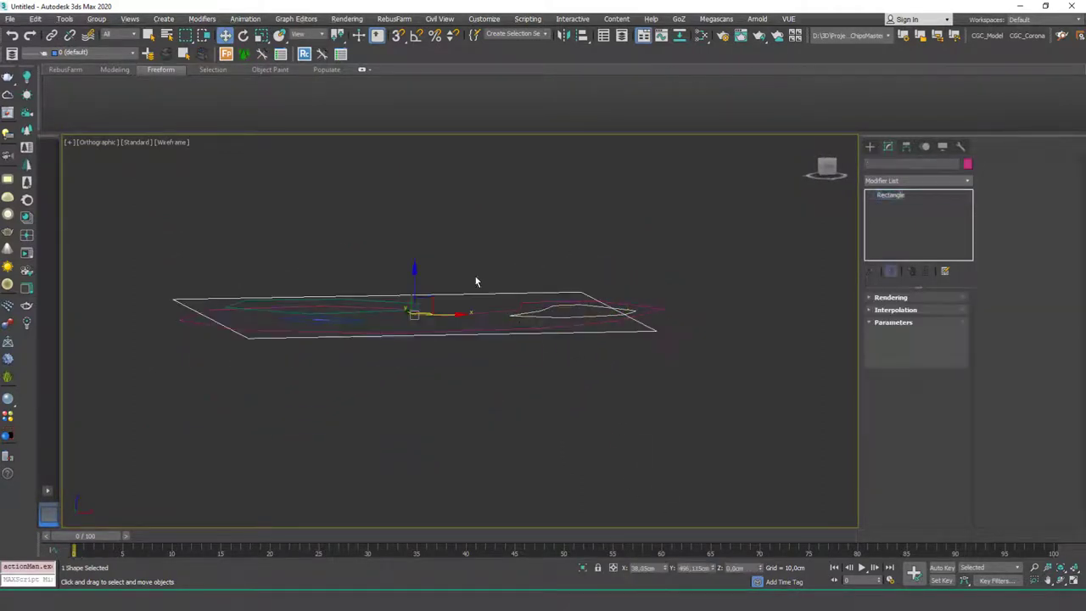
# Undo the rectangle's deletion and the move and enlargement of the five contours.
pyautogui.hotkey('ctrl', 'z')
pyautogui.hotkey('ctrl', 'z')
pyautogui.hotkey('ctrl', 'z')
pyautogui.hotkey('ctrl', 'z')
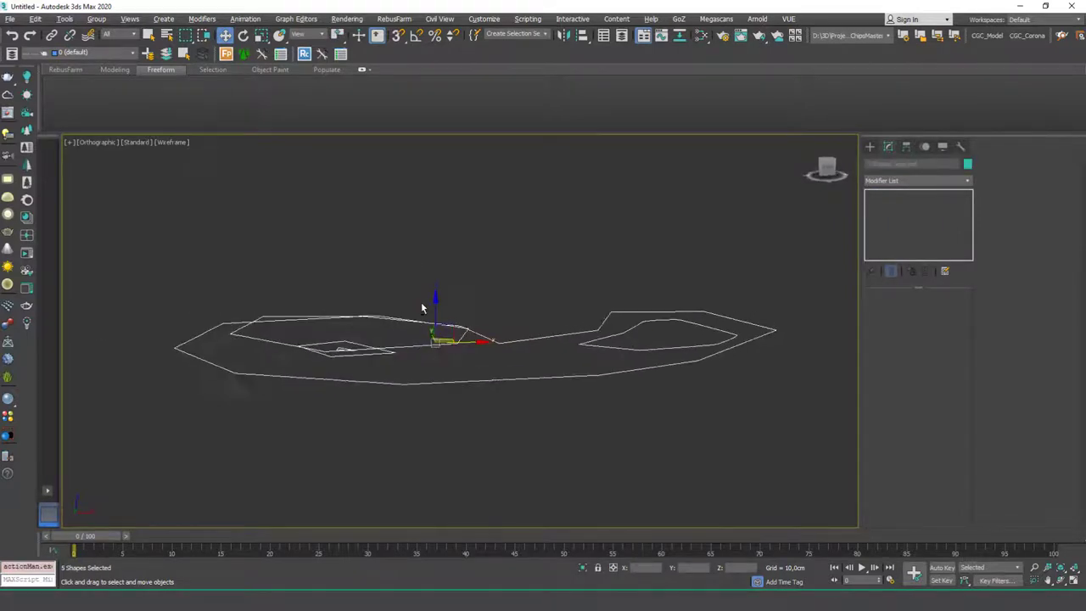
# Reset the six-sided contour's Z position to zero.
pyautogui.click(427, 317)
pyautogui.click(400, 321)
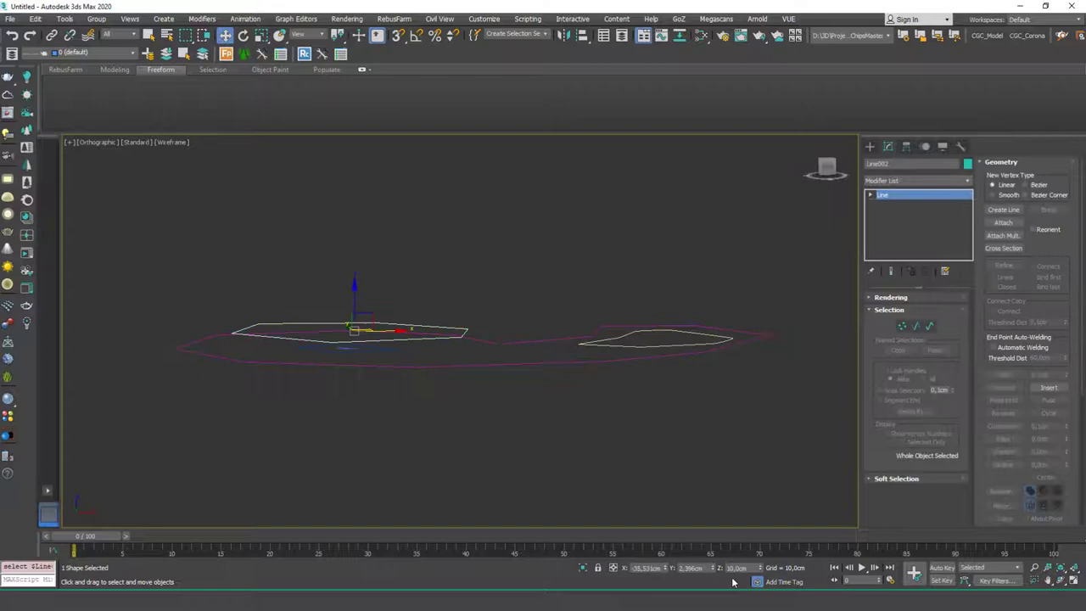
pyautogui.rightClick(760, 569)
# Scale the five contours up together to roughly the rectangle's width, position them over it and delete the rectangle.
pyautogui.keyDown('alt'); pyautogui.moveTo(588, 385); pyautogui.dragTo(577, 429, button='middle'); pyautogui.keyUp('alt')
pyautogui.scroll(-3, 554, 368)
pyautogui.moveTo(709, 283); pyautogui.dragTo(398, 412)
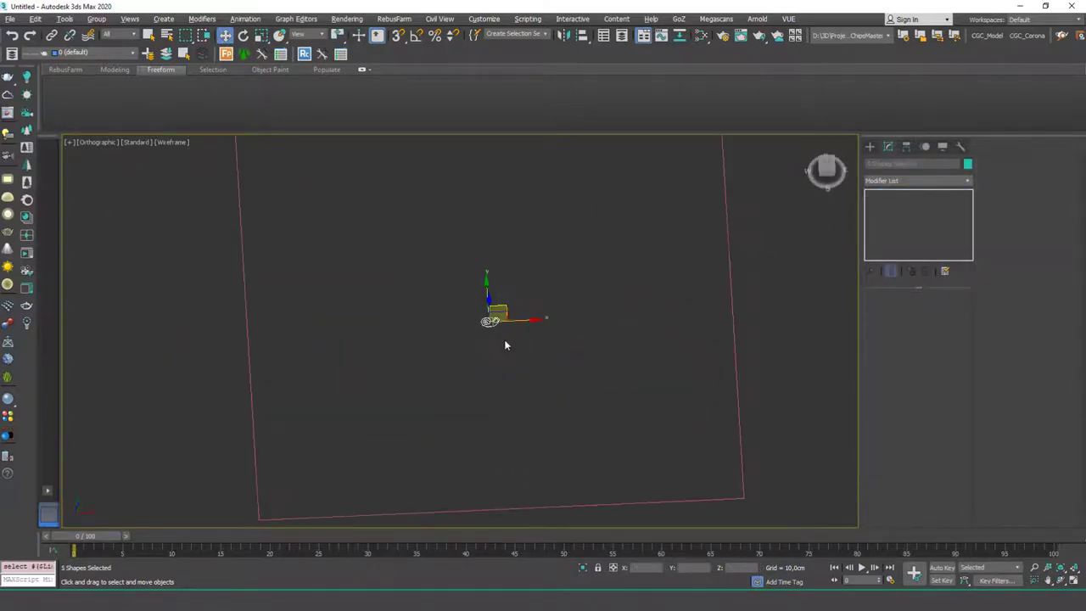
pyautogui.press('r')
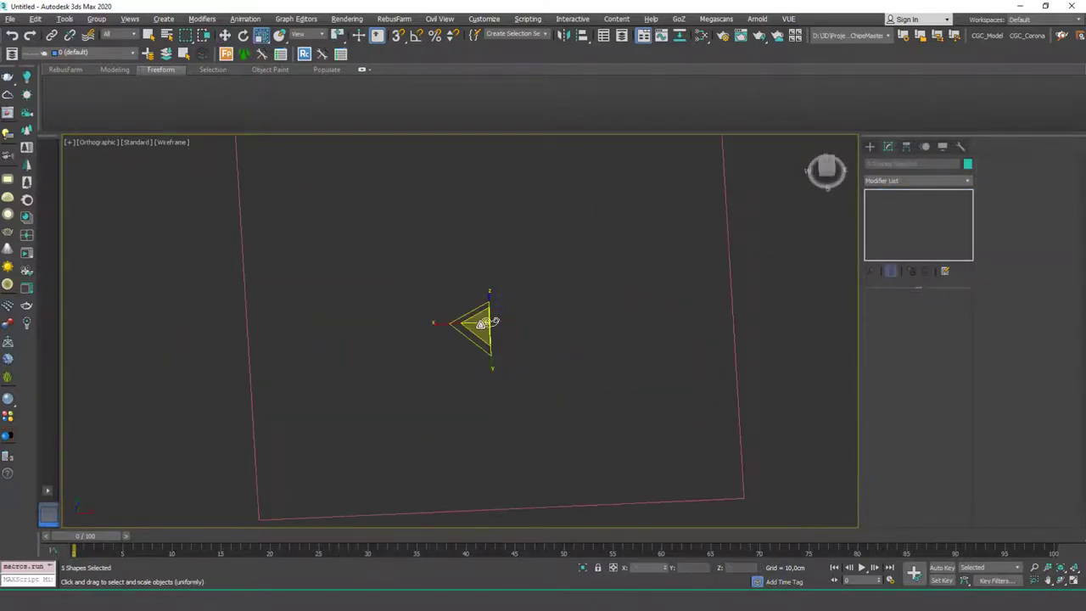
pyautogui.moveTo(504, 340); pyautogui.dragTo(521, 19)
pyautogui.moveTo(481, 327); pyautogui.dragTo(475, 402)
pyautogui.moveTo(479, 328); pyautogui.dragTo(485, 291)
pyautogui.press('w')
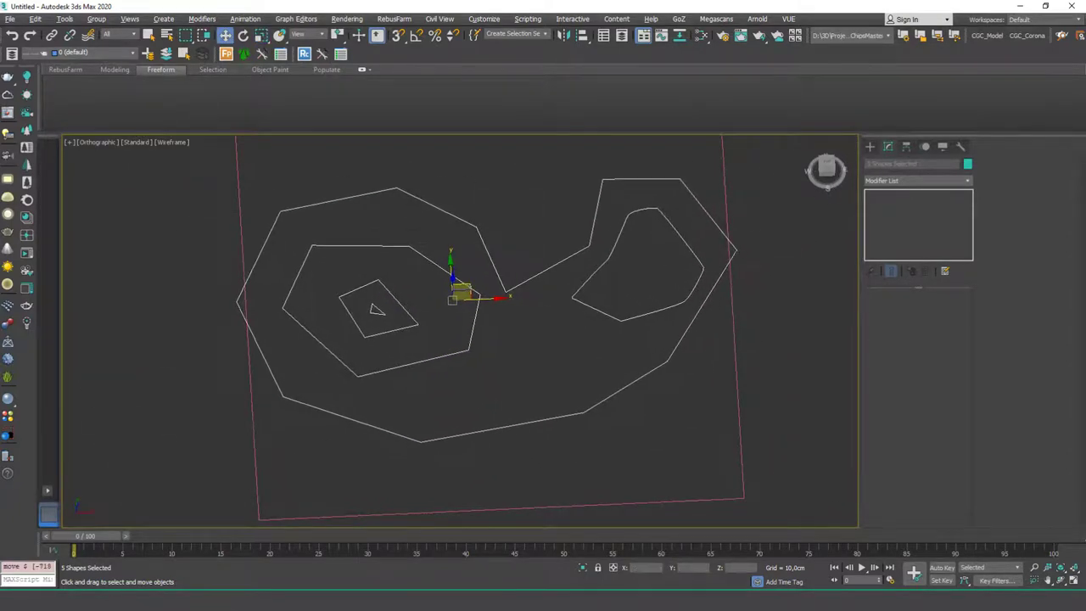
pyautogui.keyDown('alt'); pyautogui.moveTo(484, 292); pyautogui.dragTo(572, 311, button='middle'); pyautogui.keyUp('alt')
pyautogui.press('Delete')
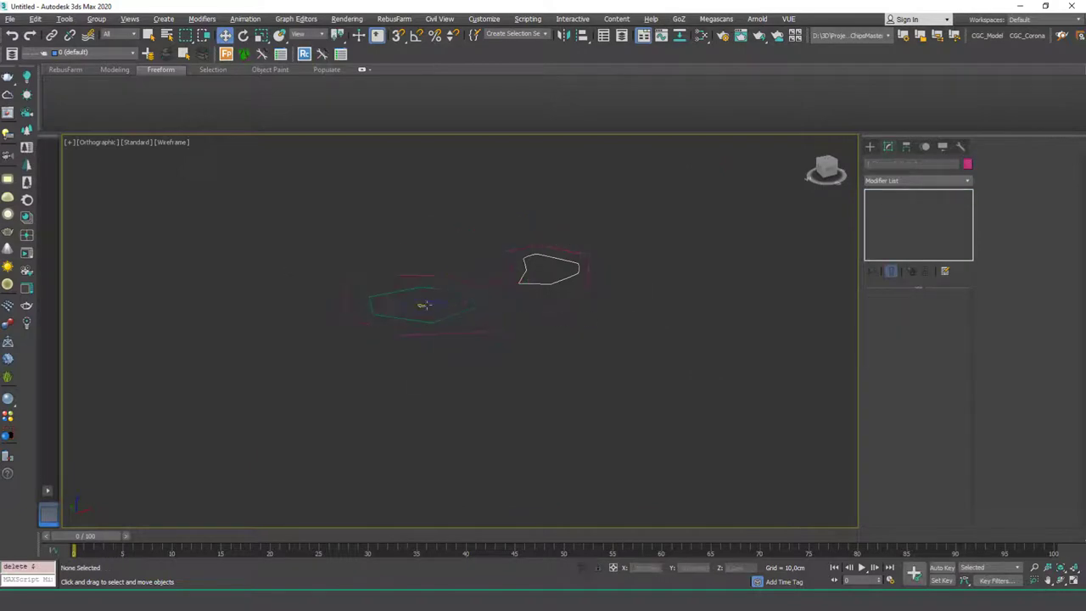
# Raise the smaller lobe's inner contour to a Z position of 1000 cm.
pyautogui.click(538, 286)
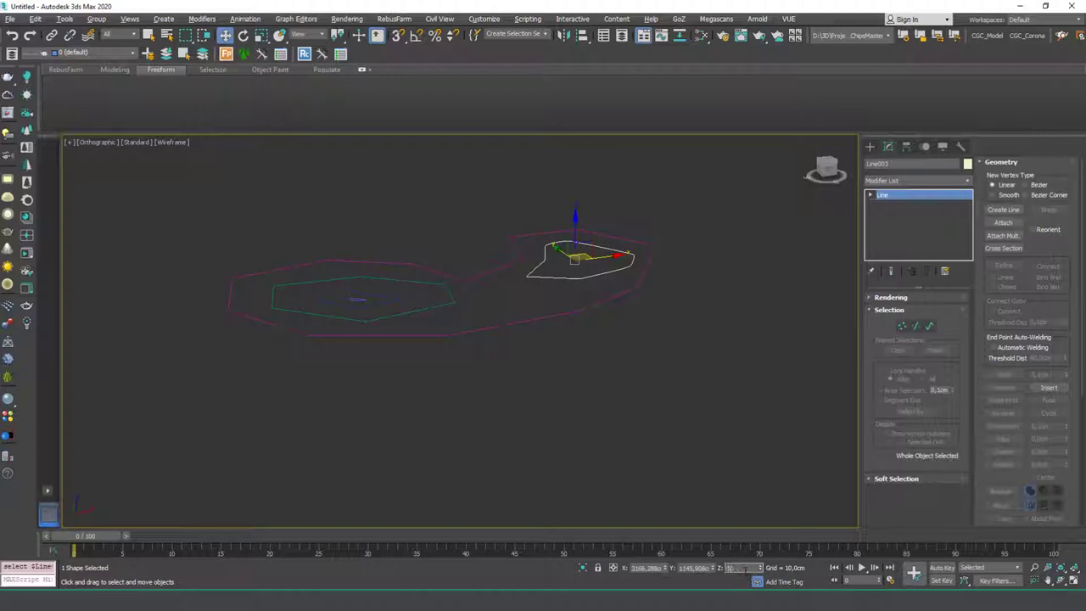
pyautogui.press('Return')
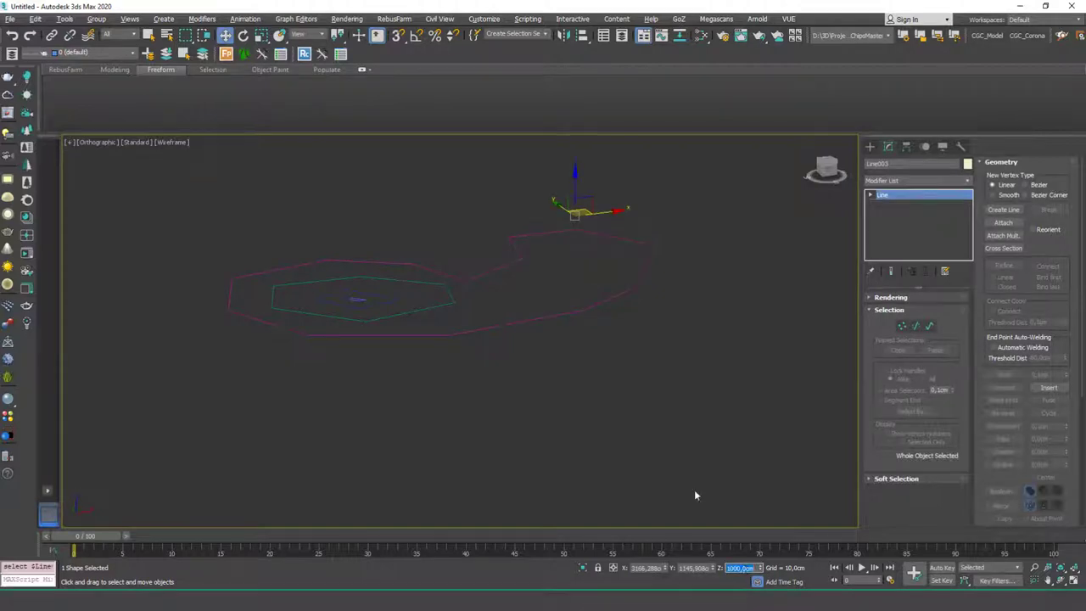
pyautogui.moveTo(585, 208); pyautogui.dragTo(621, 351, button='middle')
pyautogui.scroll(-3, 566, 307)
pyautogui.click(621, 351)
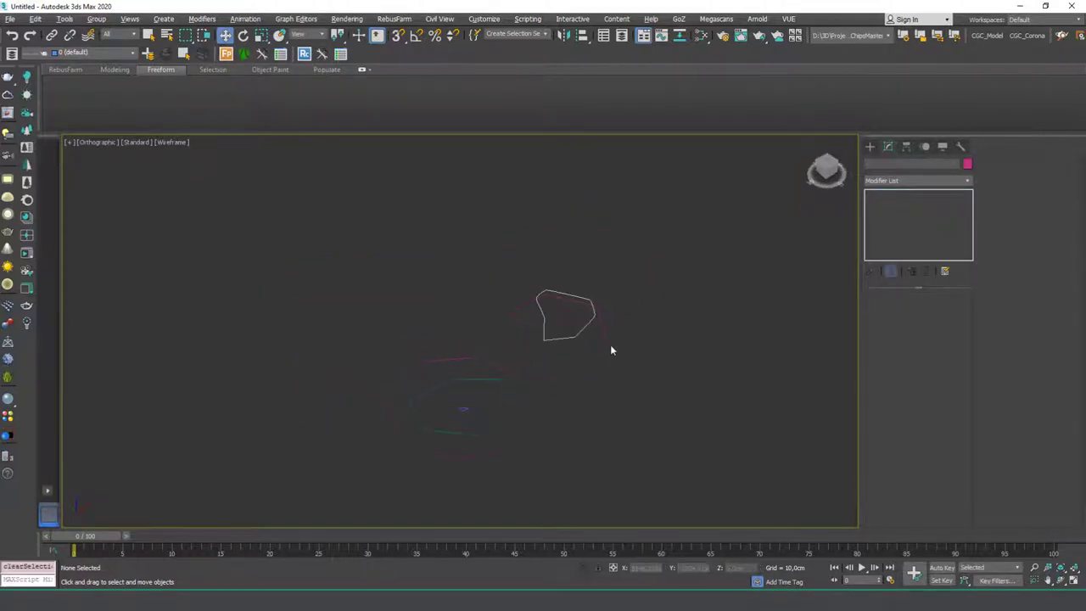
pyautogui.click(575, 335)
pyautogui.keyDown('alt'); pyautogui.moveTo(534, 416); pyautogui.dragTo(447, 365, button='middle'); pyautogui.keyUp('alt')
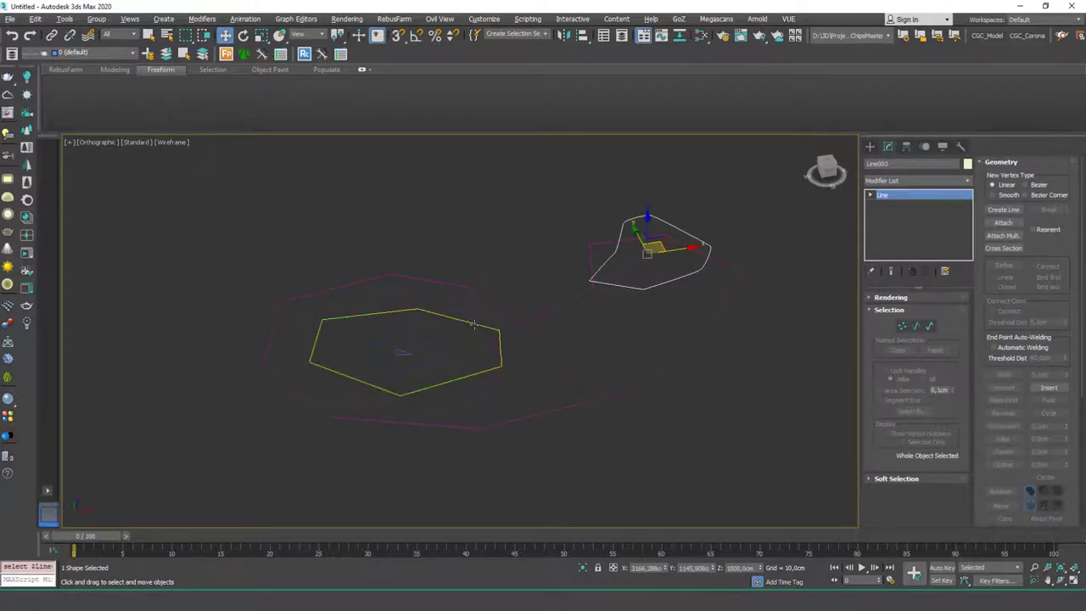
# Set the Z position of the larger lobe's six-sided contour to 1000 cm.
pyautogui.click(473, 324)
pyautogui.write('100')
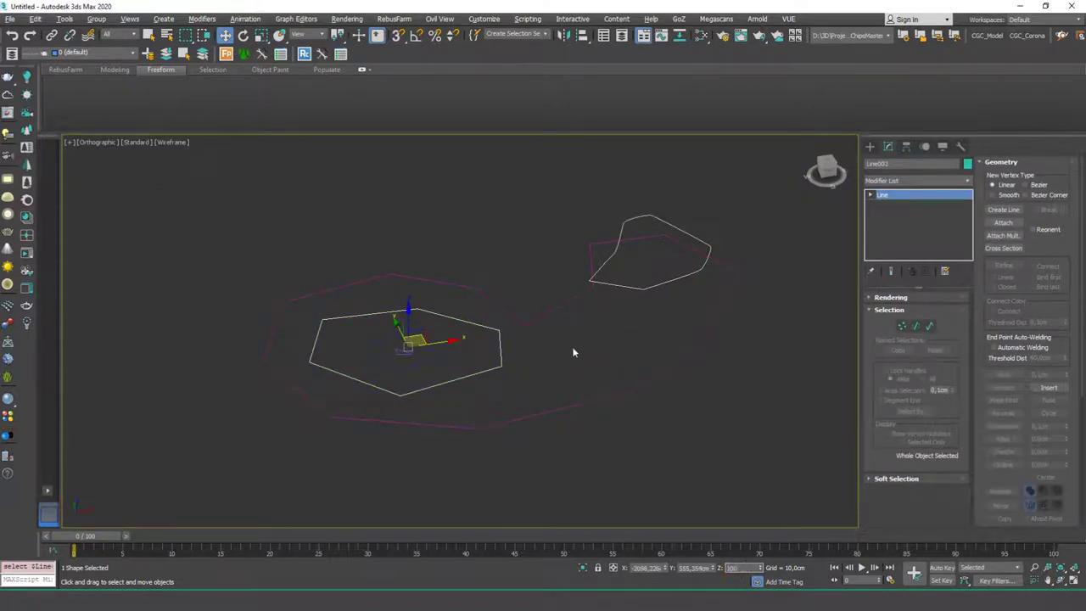
pyautogui.write('0')
pyautogui.press('Return')
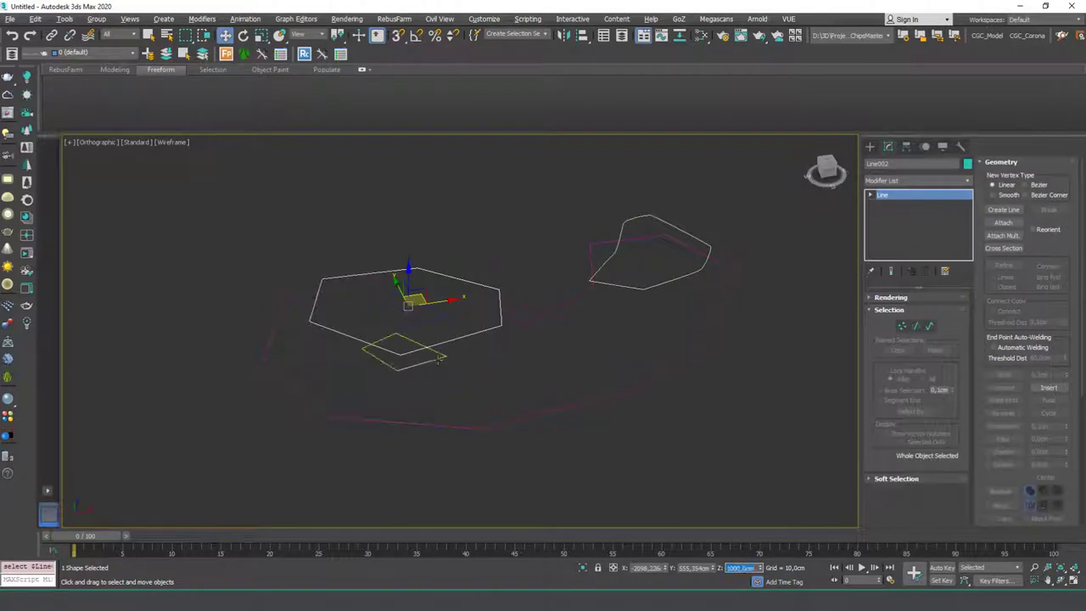
# Raise the four-sided contour above the six-sided one, and the small triangular contour above both as the peak.
pyautogui.click(437, 358)
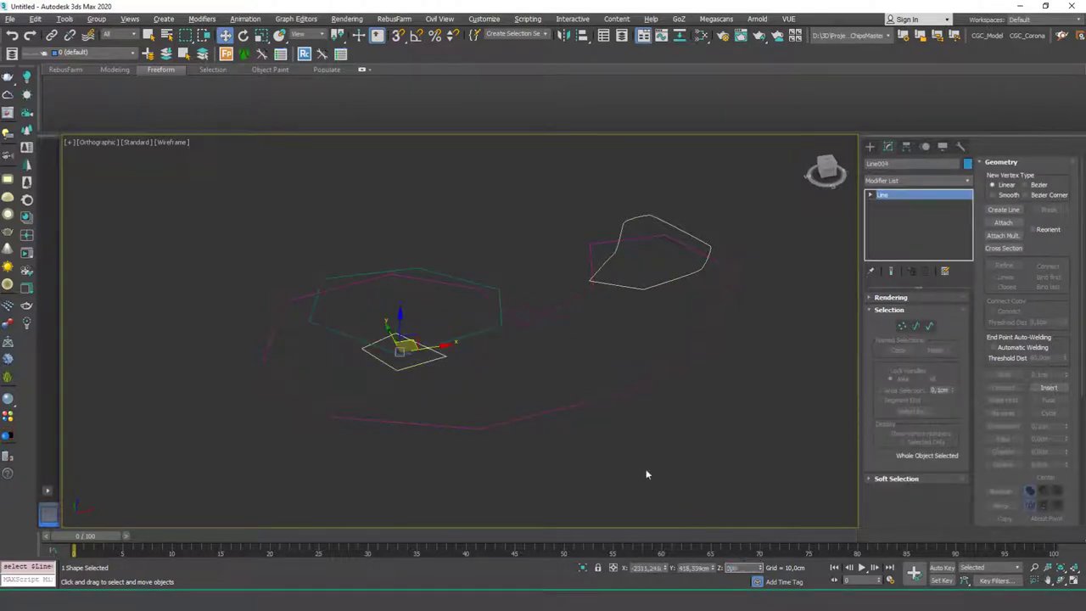
pyautogui.press('Return')
pyautogui.press('Delete')
pyautogui.click(402, 351)
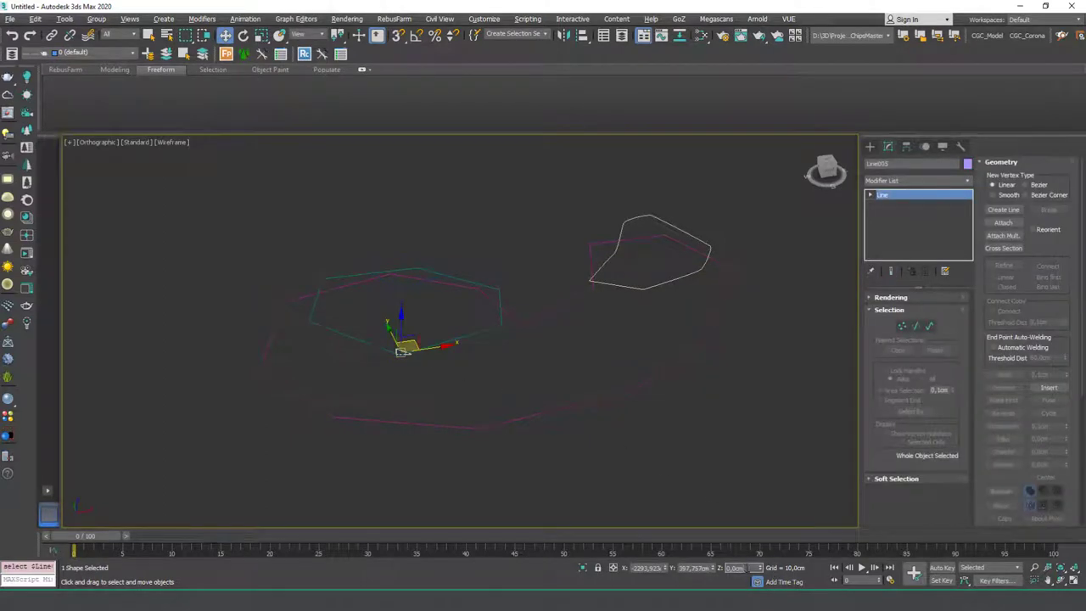
pyautogui.press('Return')
# Create a Terrain compound object from the large outer contour.
pyautogui.click(482, 319)
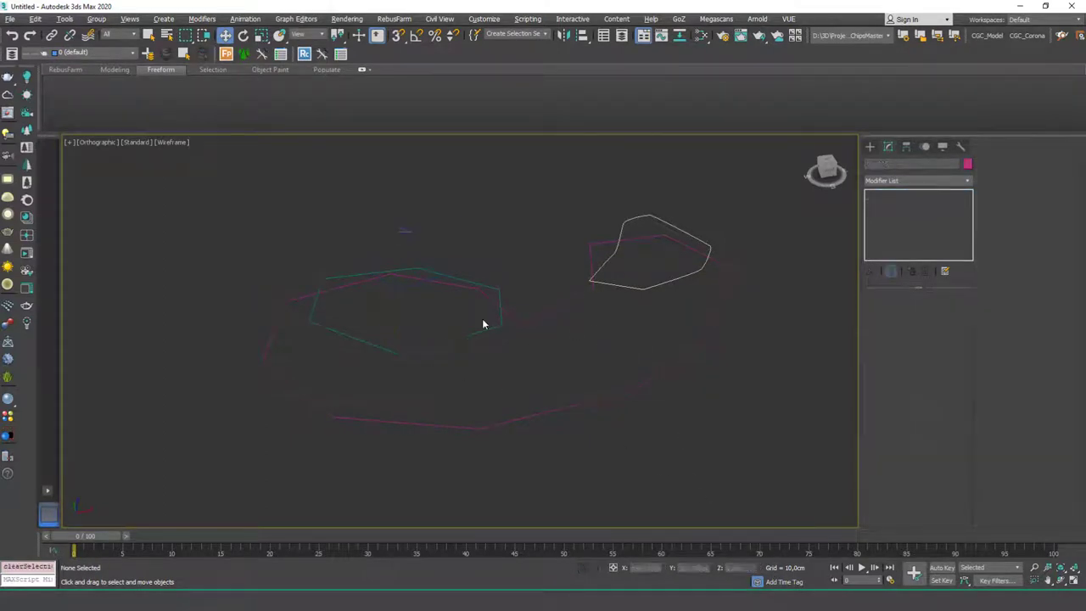
pyautogui.keyDown('alt'); pyautogui.moveTo(482, 319); pyautogui.dragTo(509, 329, button='middle'); pyautogui.keyUp('alt')
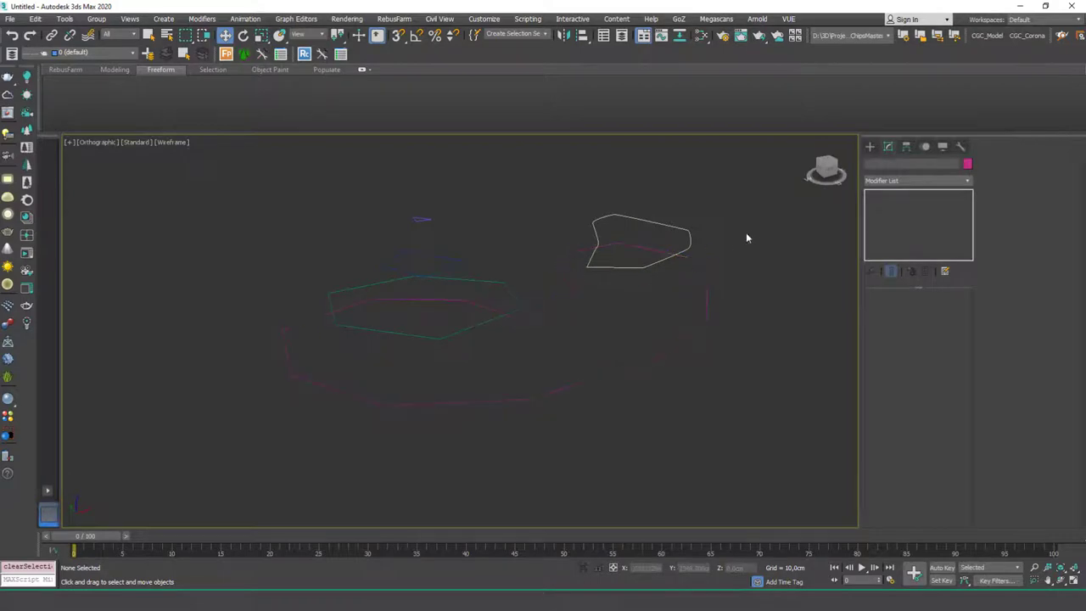
pyautogui.click(868, 146)
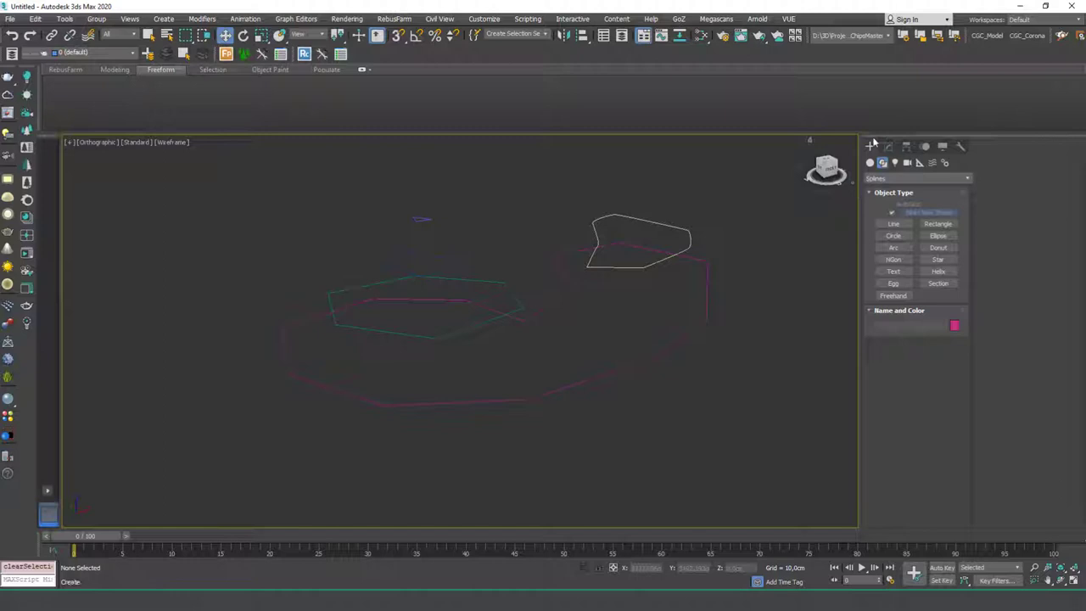
pyautogui.click(870, 162)
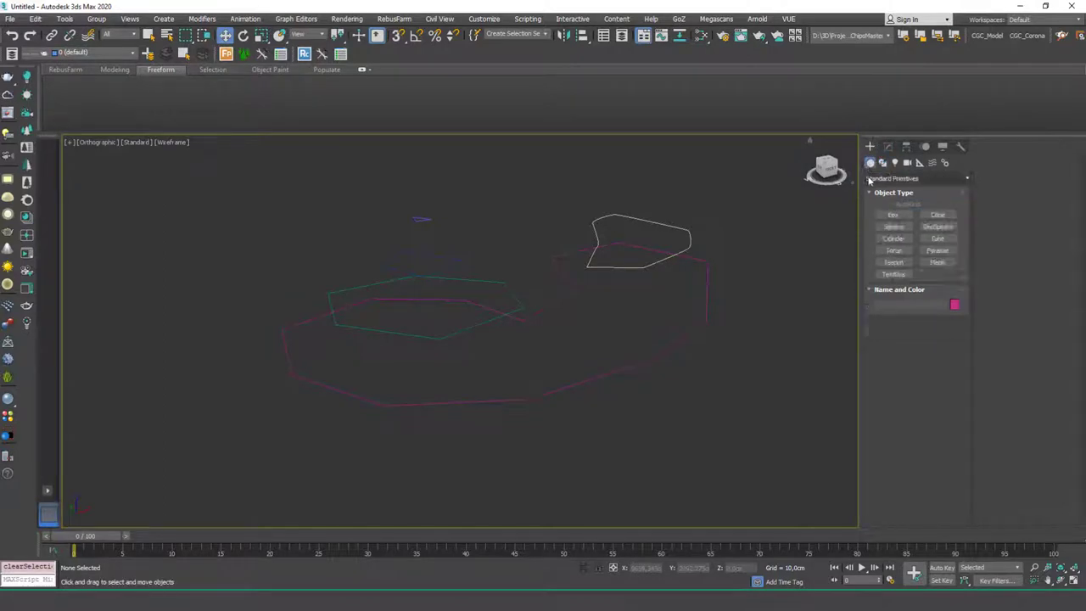
pyautogui.click(905, 178)
pyautogui.click(890, 211)
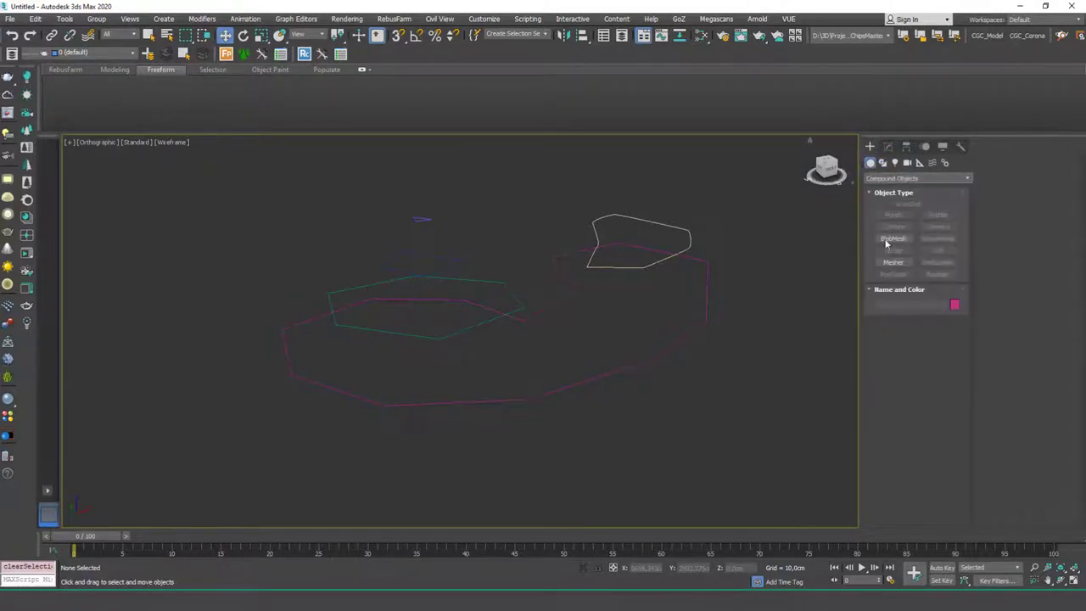
pyautogui.click(709, 261)
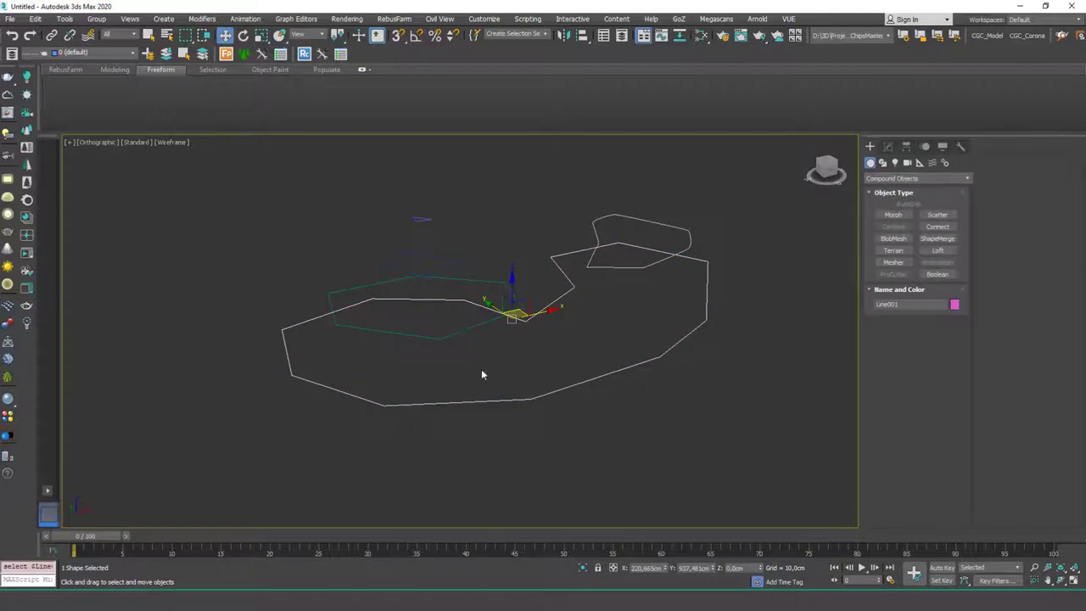
pyautogui.click(893, 251)
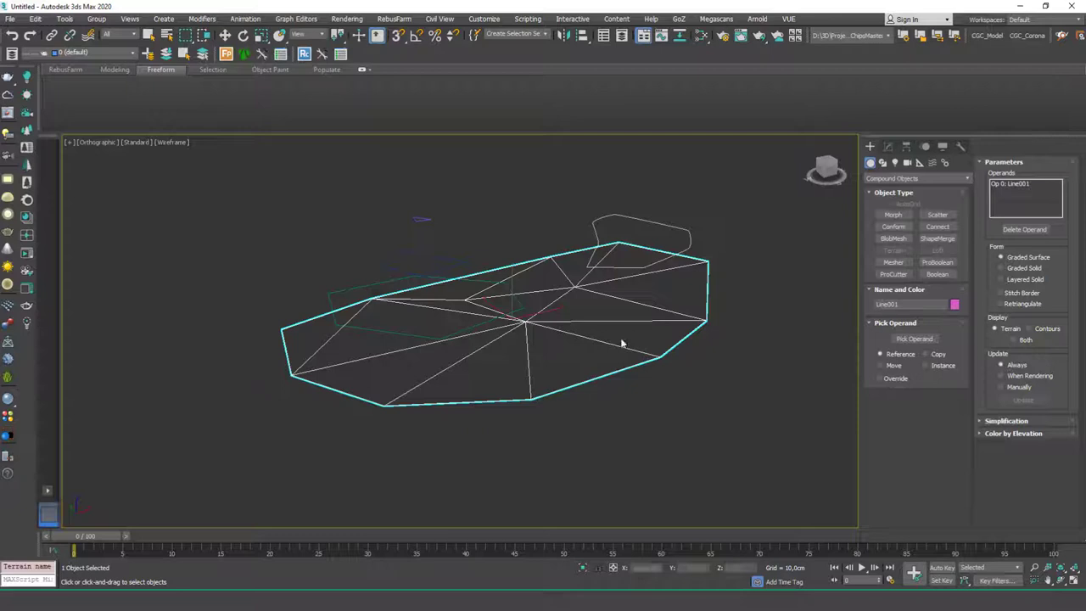
# Add the smaller lobe's contour, then the six-sided, four-sided and small triangular contours as operands of the terrain.
pyautogui.click(924, 340)
pyautogui.keyDown('alt'); pyautogui.moveTo(551, 319); pyautogui.dragTo(675, 290, button='middle'); pyautogui.keyUp('alt')
pyautogui.click(680, 279)
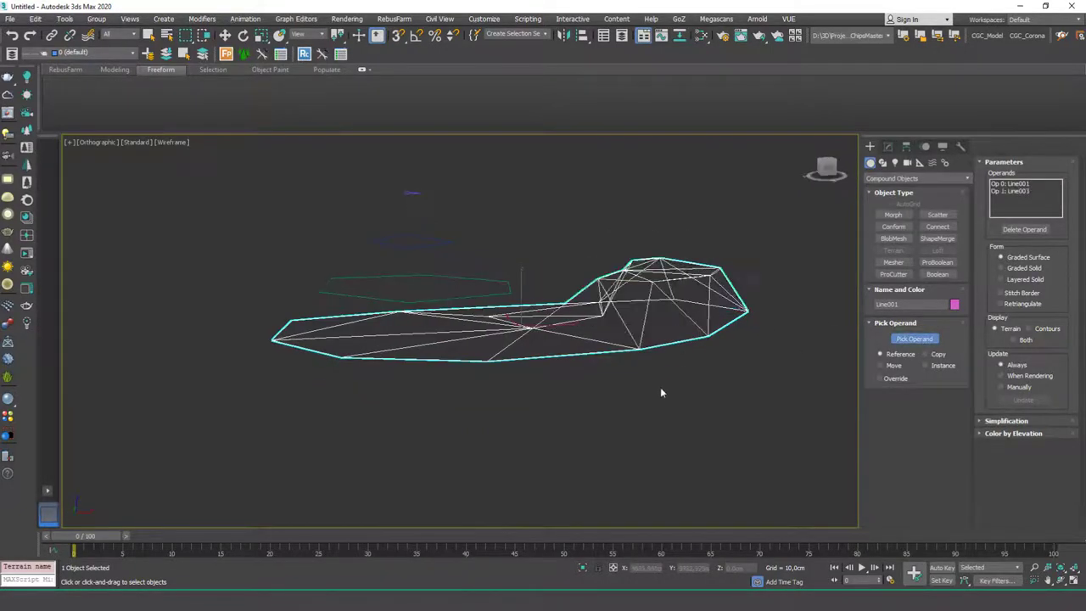
pyautogui.keyDown('alt'); pyautogui.moveTo(660, 386); pyautogui.dragTo(475, 287, button='middle'); pyautogui.keyUp('alt')
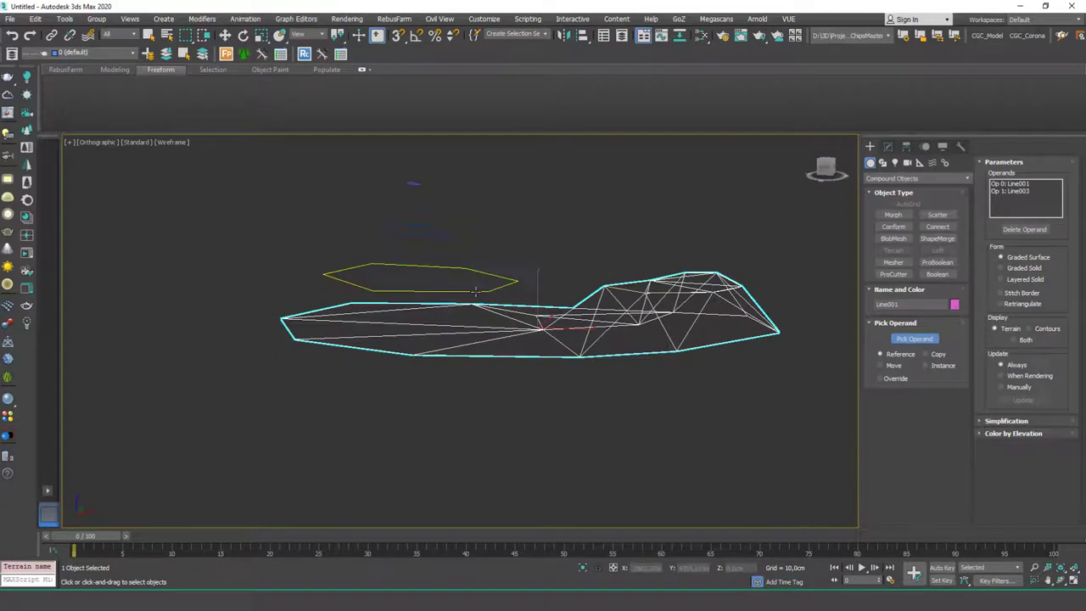
pyautogui.click(486, 290)
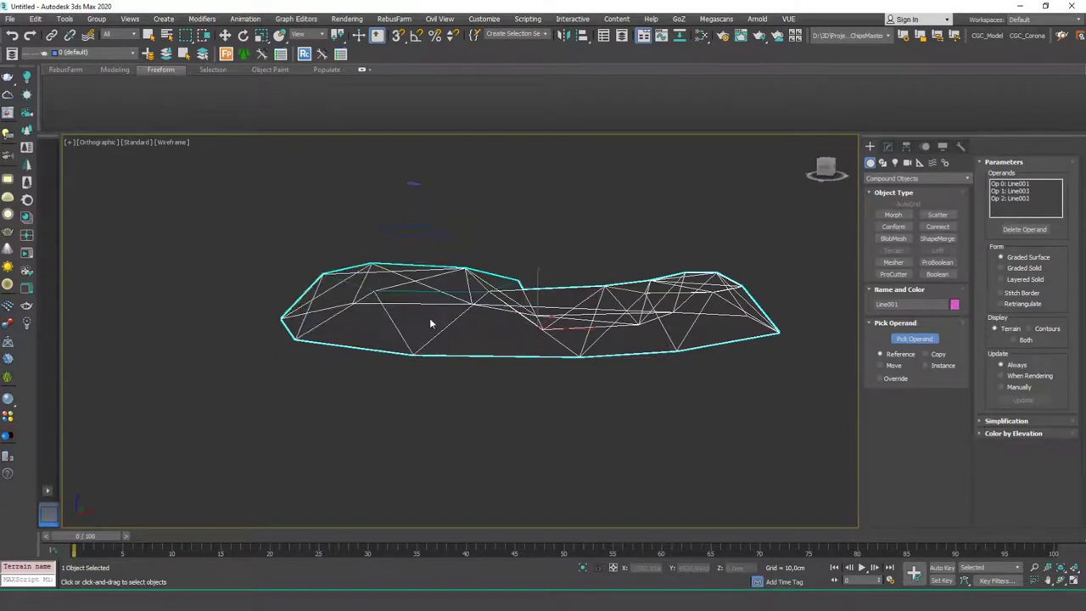
pyautogui.click(418, 232)
pyautogui.click(416, 182)
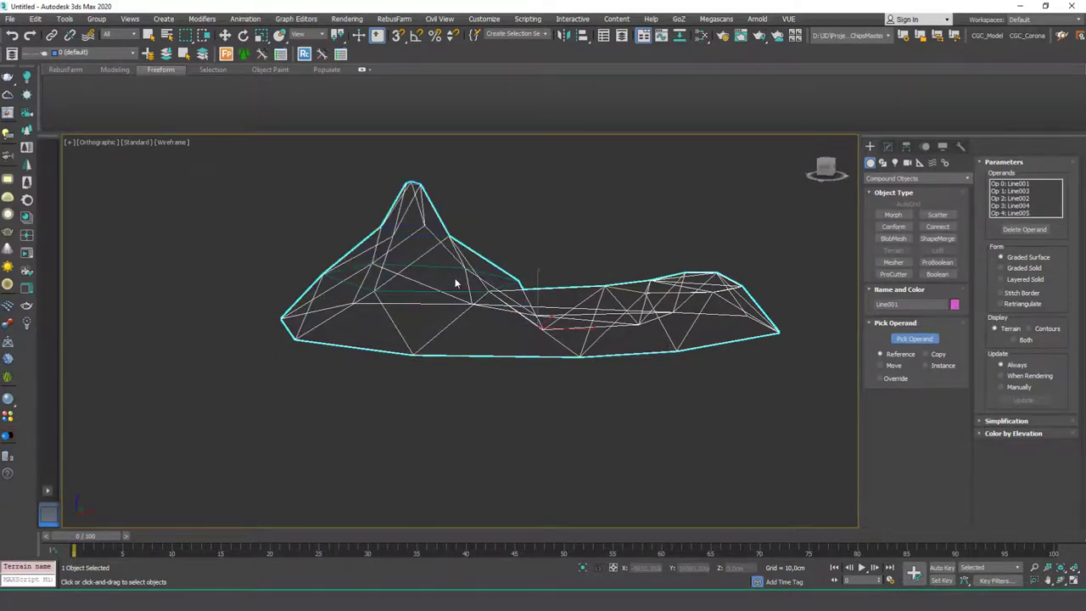
# Examine the terrain's form from several angles in wireframe and in default shading.
pyautogui.keyDown('alt'); pyautogui.moveTo(453, 279); pyautogui.dragTo(546, 338, button='middle'); pyautogui.keyUp('alt')
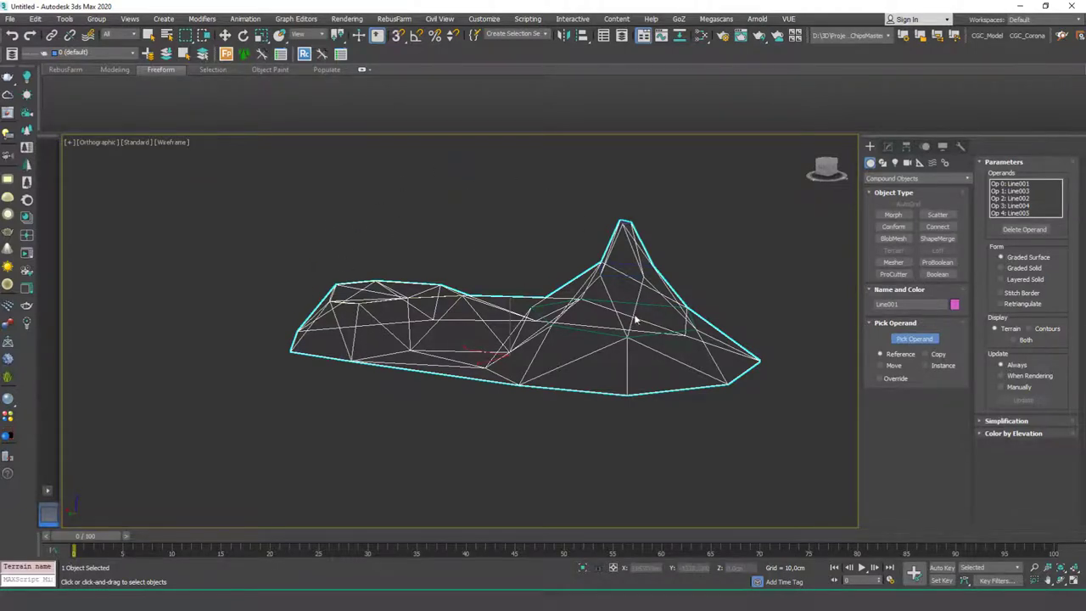
pyautogui.keyDown('alt'); pyautogui.moveTo(634, 319); pyautogui.dragTo(613, 257, button='middle'); pyautogui.keyUp('alt')
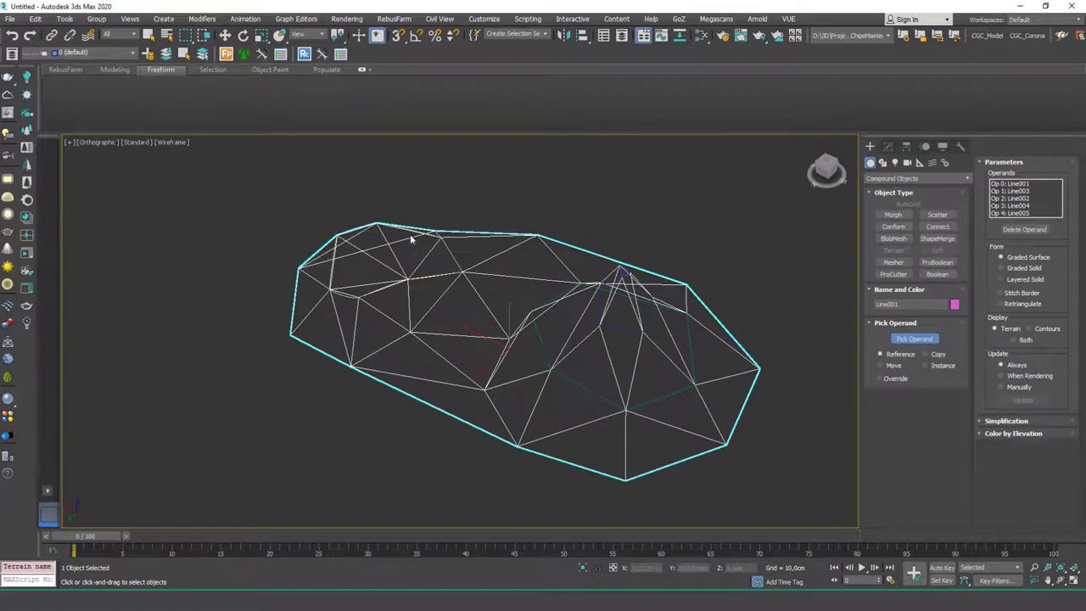
pyautogui.keyDown('alt'); pyautogui.moveTo(599, 323); pyautogui.dragTo(618, 304, button='middle'); pyautogui.keyUp('alt')
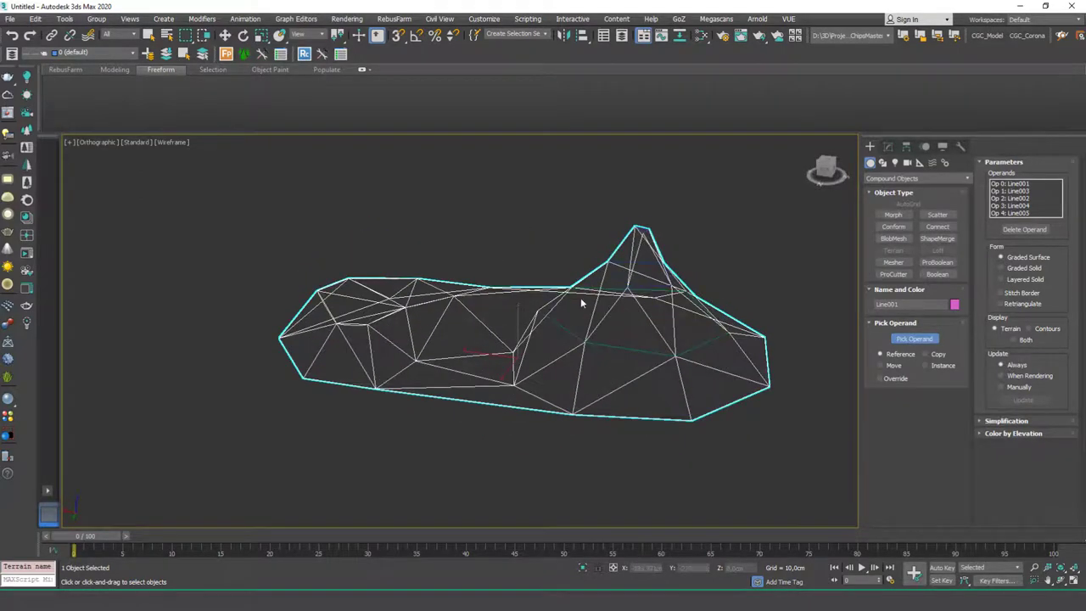
pyautogui.keyDown('alt'); pyautogui.moveTo(508, 335); pyautogui.dragTo(489, 299, button='middle'); pyautogui.keyUp('alt')
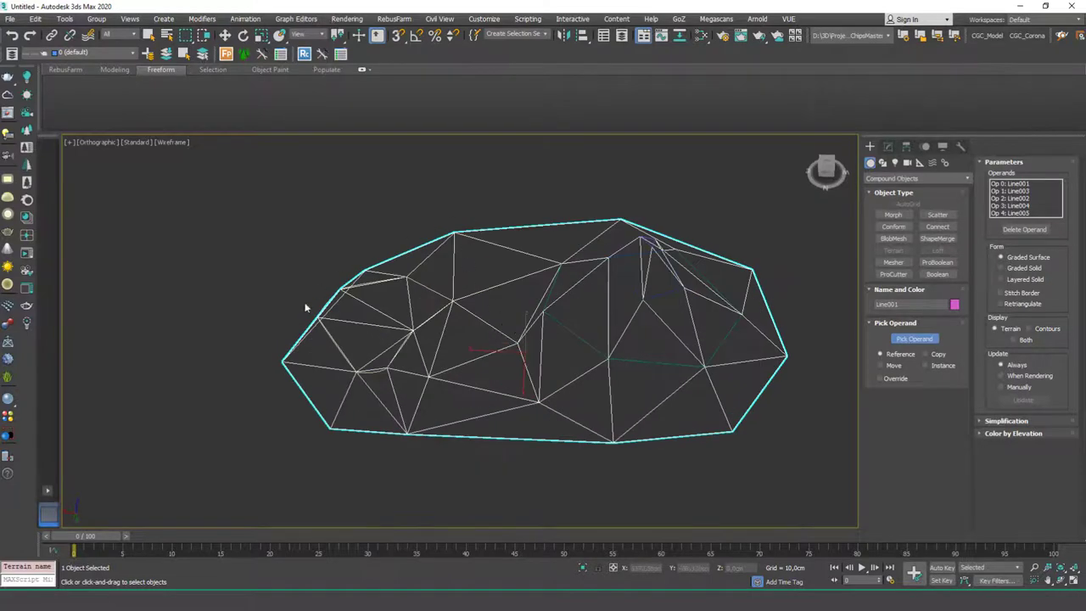
pyautogui.keyDown('alt'); pyautogui.moveTo(395, 301); pyautogui.dragTo(364, 292, button='middle'); pyautogui.keyUp('alt')
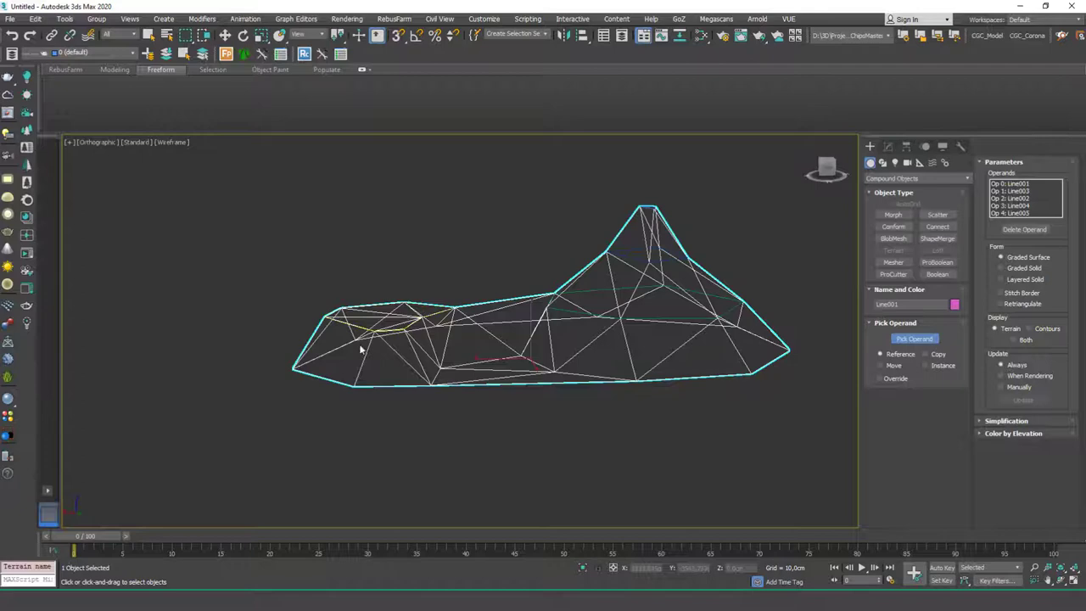
pyautogui.moveTo(299, 375)
pyautogui.keyDown('alt'); pyautogui.mouseDown(button='middle')
pyautogui.moveTo(381, 356)
pyautogui.moveTo(415, 376)
pyautogui.moveTo(458, 300)
pyautogui.moveTo(480, 322)
pyautogui.moveTo(555, 314)
pyautogui.moveTo(422, 337)
pyautogui.moveTo(415, 284)
pyautogui.mouseUp(button='middle'); pyautogui.keyUp('alt')
pyautogui.press('F3')
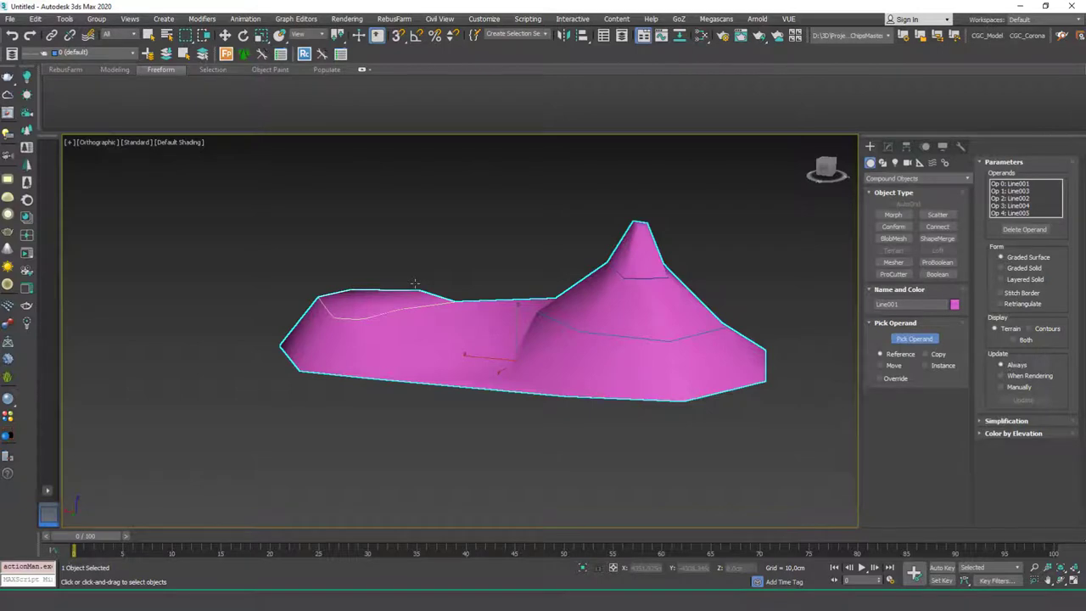
pyautogui.moveTo(486, 298)
pyautogui.keyDown('alt'); pyautogui.mouseDown(button='middle')
pyautogui.moveTo(565, 375)
pyautogui.moveTo(545, 345)
pyautogui.moveTo(582, 366)
pyautogui.moveTo(637, 346)
pyautogui.moveTo(546, 346)
pyautogui.mouseUp(button='middle'); pyautogui.keyUp('alt')
# Apply a TurboSmooth modifier to the terrain.
pyautogui.press('w')
pyautogui.click(887, 145)
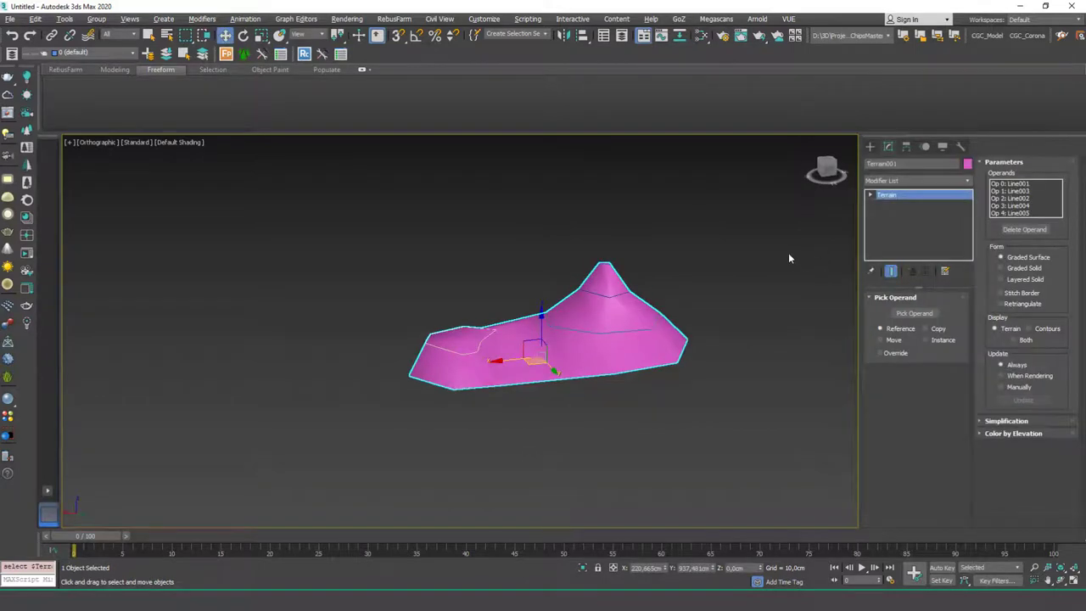
pyautogui.click(889, 180)
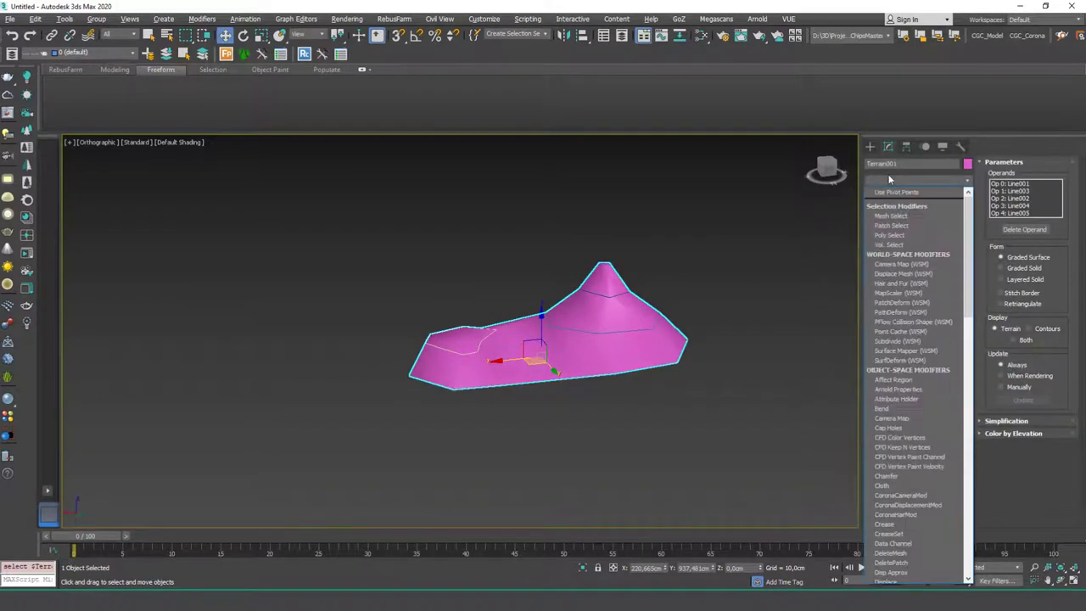
pyautogui.write('tu')
pyautogui.press('Return')
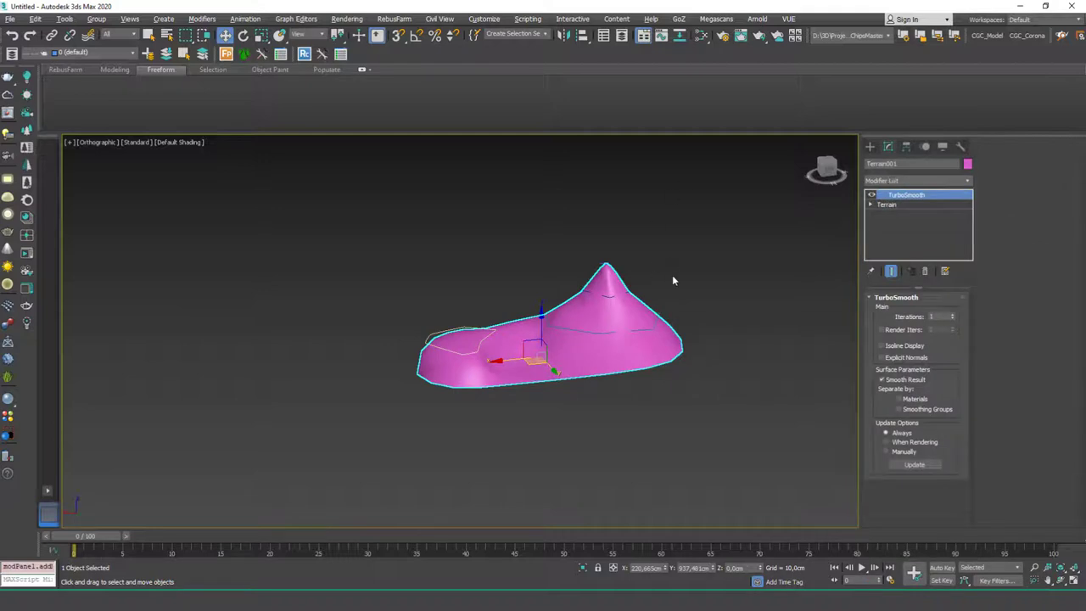
pyautogui.click(673, 280)
pyautogui.click(626, 314)
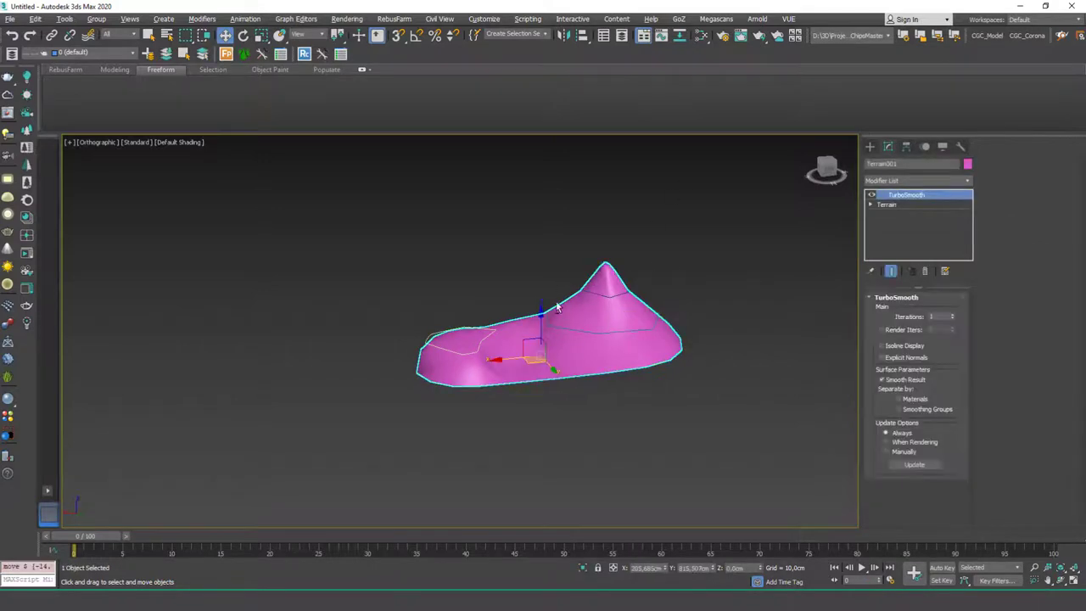
pyautogui.keyDown('alt'); pyautogui.moveTo(557, 308); pyautogui.dragTo(543, 374, button='middle'); pyautogui.keyUp('alt')
pyautogui.moveTo(519, 351); pyautogui.dragTo(742, 279)
pyautogui.hotkey('ctrl', 'z')
pyautogui.moveTo(595, 330); pyautogui.dragTo(503, 348, button='middle')
pyautogui.scroll(-2, 493, 361)
pyautogui.hotkey('ctrl', 'z')
# Copy the smoothed terrain beside the original and frame the copy.
pyautogui.keyDown('shift'); pyautogui.moveTo(487, 361); pyautogui.dragTo(738, 288); pyautogui.keyUp('shift')
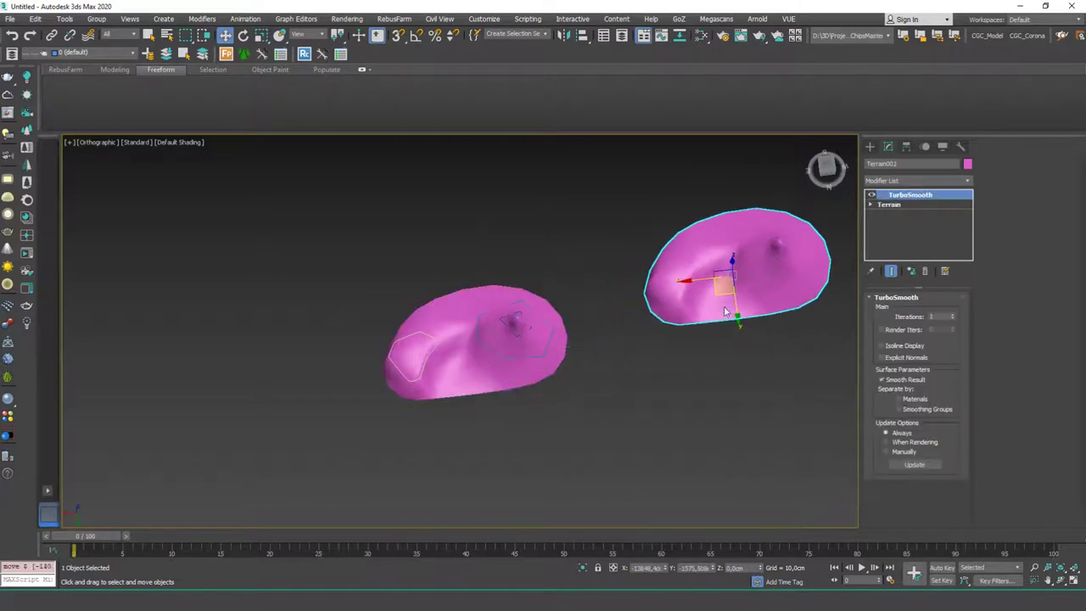
pyautogui.click(579, 344)
pyautogui.press('z')
pyautogui.keyDown('alt'); pyautogui.moveTo(642, 279); pyautogui.dragTo(683, 290, button='middle'); pyautogui.keyUp('alt')
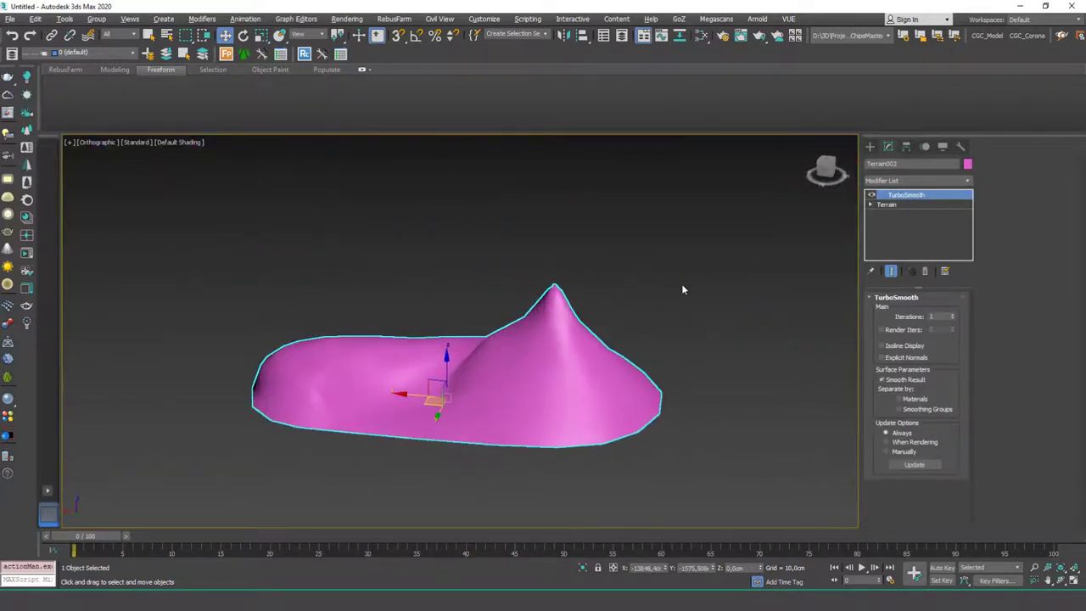
# Compare the copied terrain with TurboSmooth off and on, and set its iterations to 2.
pyautogui.click(870, 196)
pyautogui.click(870, 195)
pyautogui.click(870, 195)
pyautogui.click(870, 195)
pyautogui.click(952, 314)
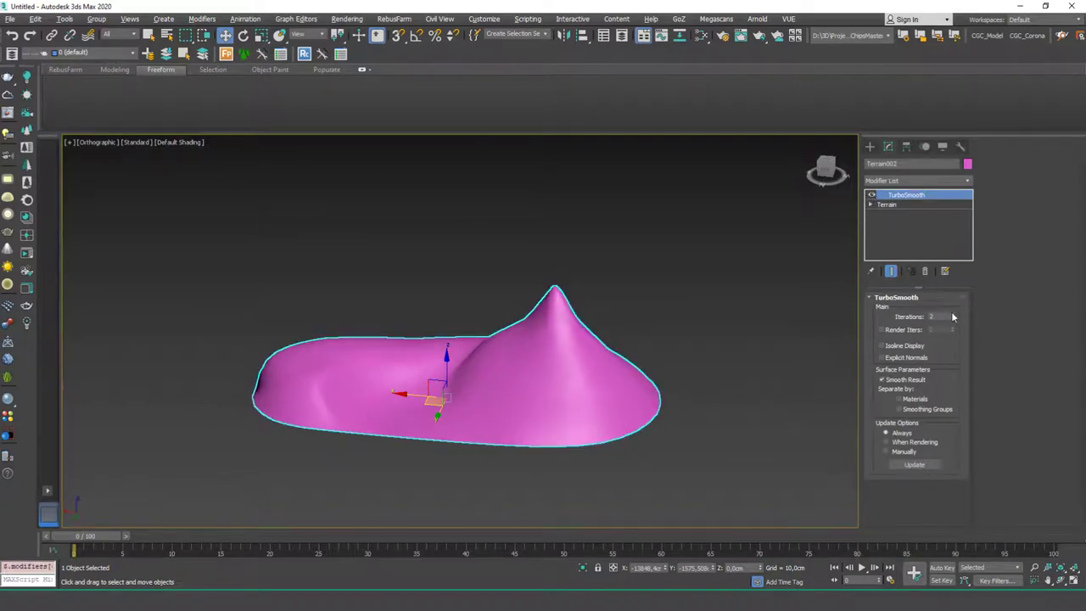
# Select the original terrain's peak operand Line005 and enter Operands sub-object editing beneath the TurboSmooth modifier.
pyautogui.keyDown('alt'); pyautogui.moveTo(593, 330); pyautogui.dragTo(451, 359, button='middle'); pyautogui.keyUp('alt')
pyautogui.click(451, 359)
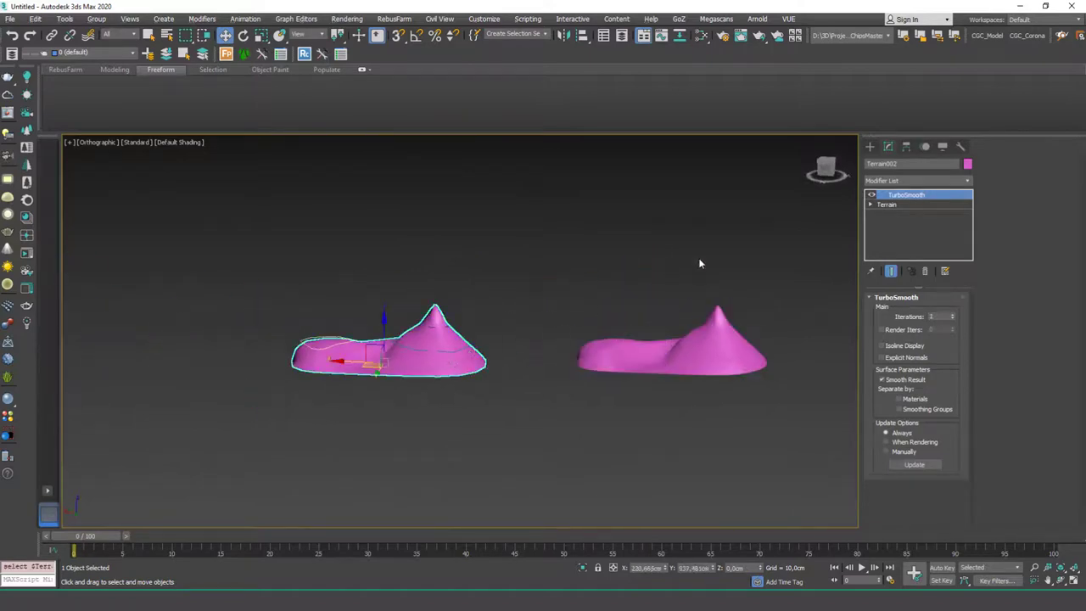
pyautogui.click(887, 204)
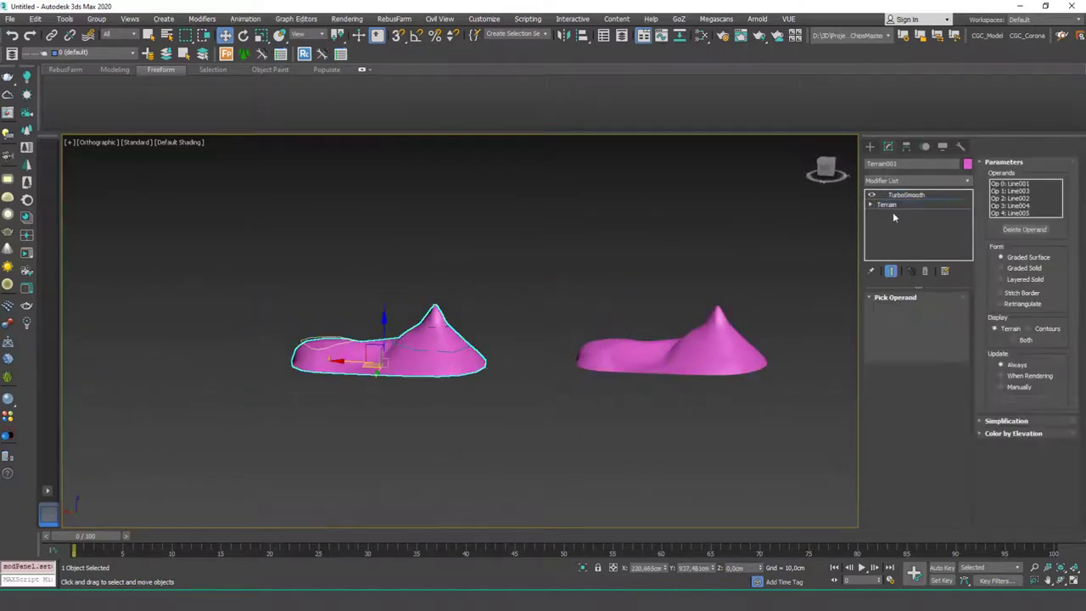
pyautogui.click(1023, 192)
pyautogui.moveTo(509, 324); pyautogui.dragTo(548, 318, button='middle')
pyautogui.click(1042, 206)
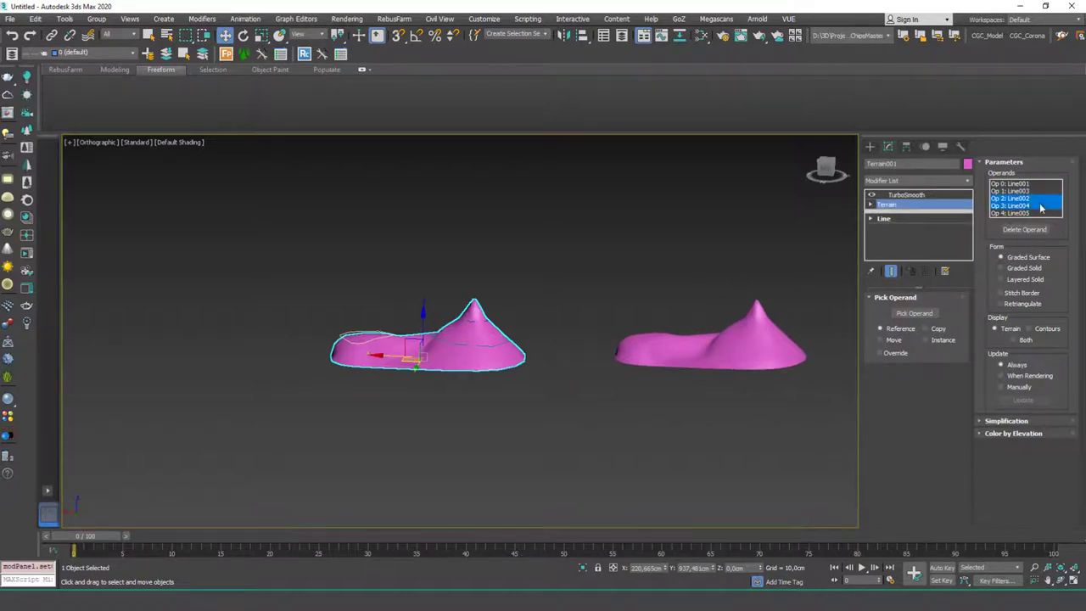
pyautogui.click(1033, 213)
pyautogui.click(869, 205)
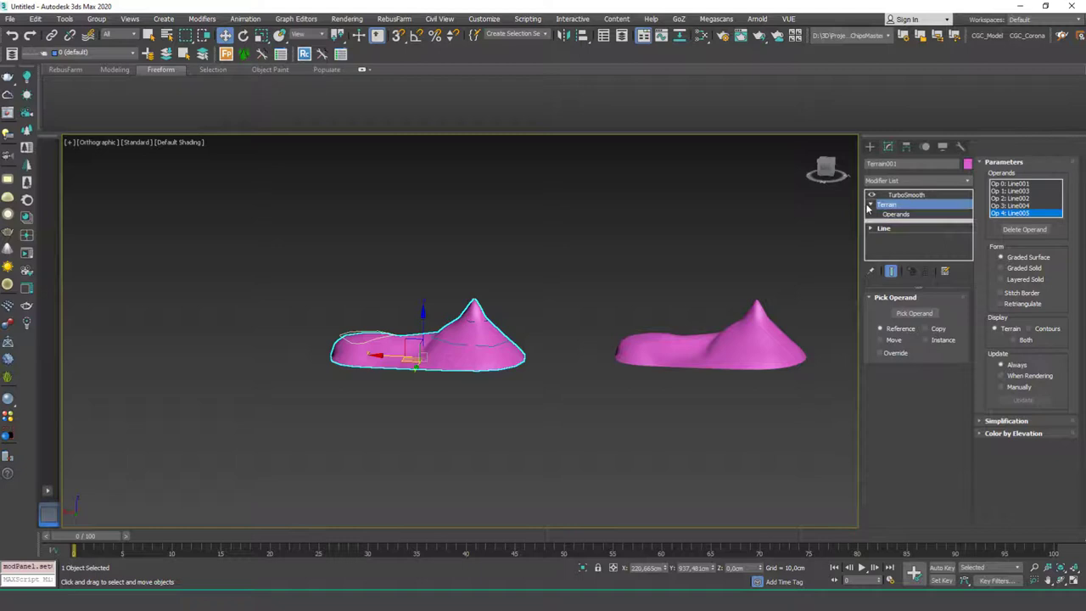
pyautogui.click(891, 215)
# Move the peak operand across to the smaller lobe and raise it to form a tall spike.
pyautogui.scroll(5, 547, 271)
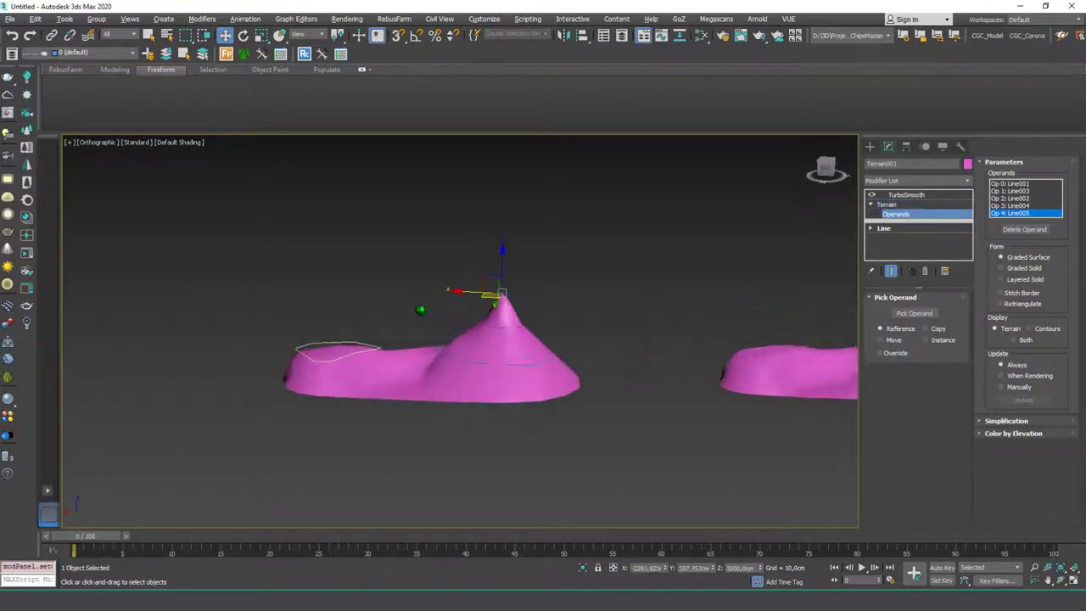
pyautogui.moveTo(538, 255); pyautogui.dragTo(370, 255)
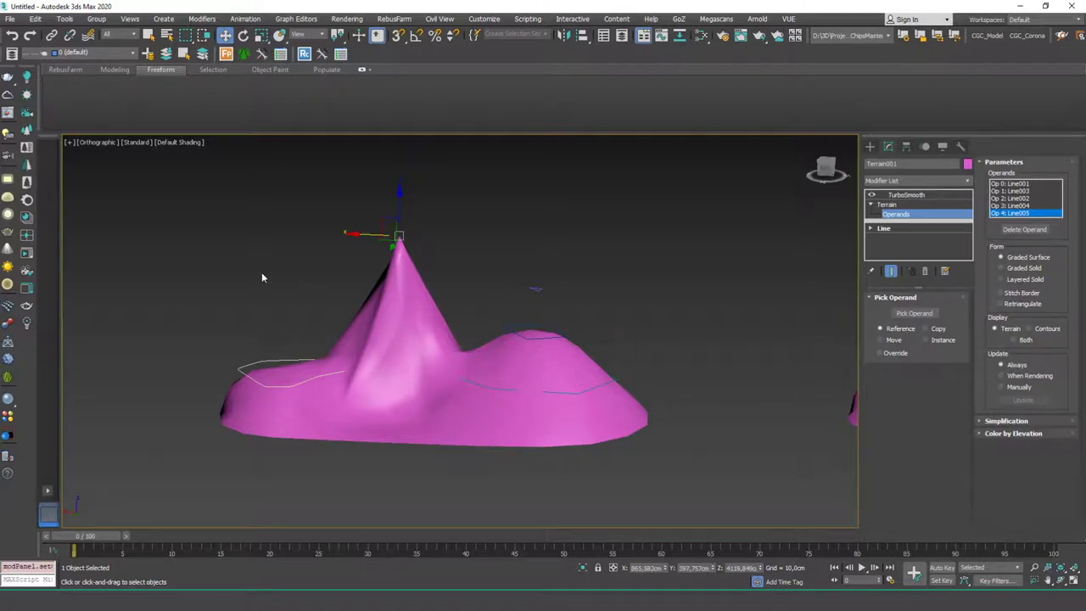
pyautogui.moveTo(400, 225); pyautogui.dragTo(283, 178)
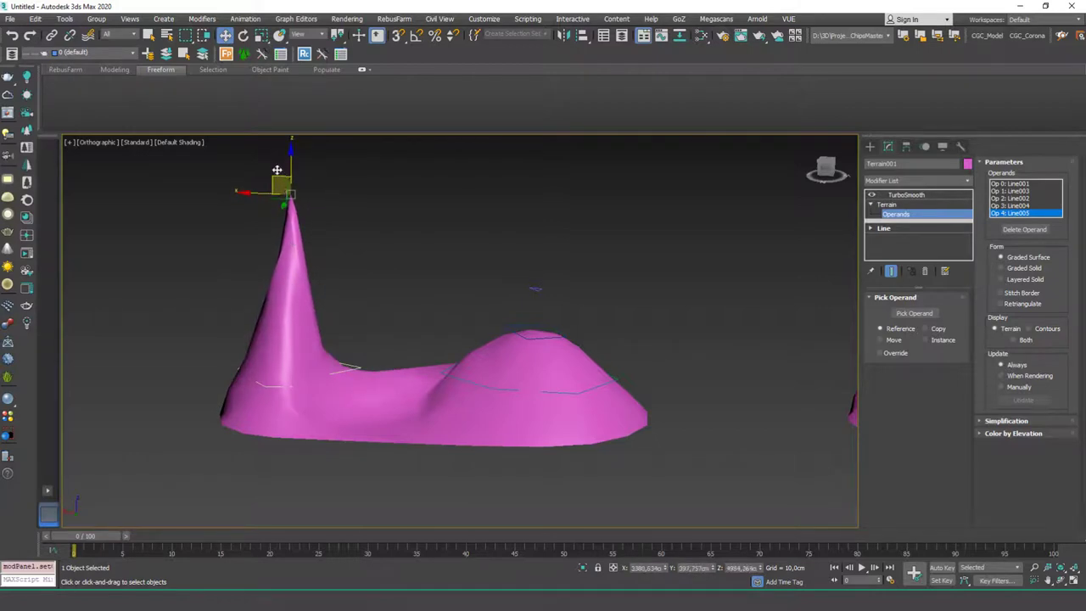
# Raise the four-sided operand Line004 and shift it outward over the larger lobe, then lower the spike's tip slightly.
pyautogui.keyDown('alt'); pyautogui.moveTo(416, 339); pyautogui.dragTo(526, 345, button='middle'); pyautogui.keyUp('alt')
pyautogui.click(528, 337)
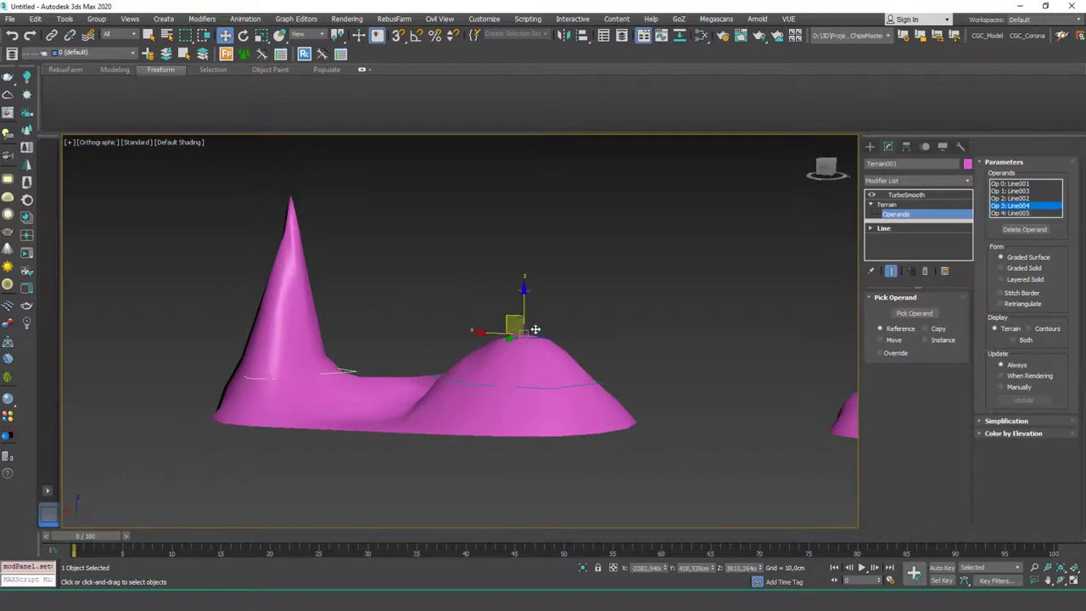
pyautogui.moveTo(509, 314); pyautogui.dragTo(563, 240)
pyautogui.moveTo(299, 174); pyautogui.dragTo(269, 194)
# Move the smaller lobe's operand Line003 toward the terrain's middle and raise it to a Z position of about 3557 cm.
pyautogui.click(317, 377)
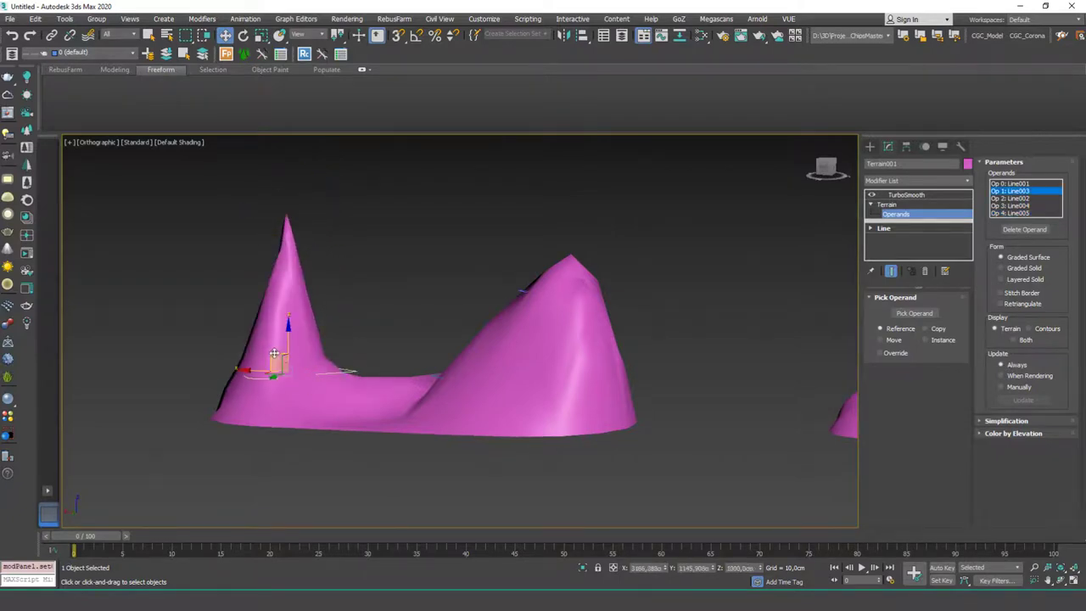
pyautogui.moveTo(274, 353); pyautogui.dragTo(367, 250)
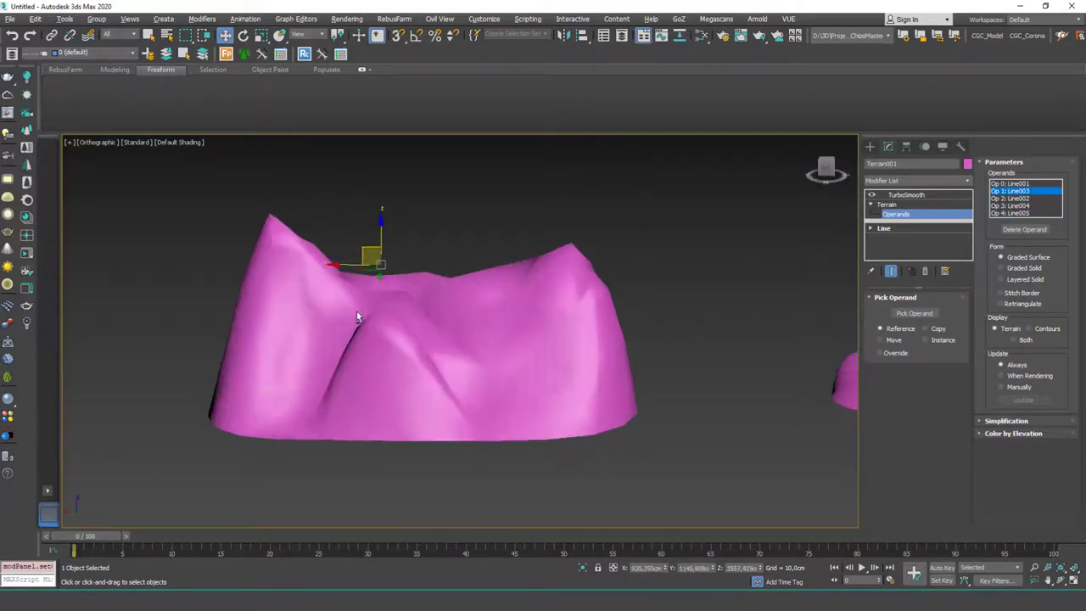
pyautogui.keyDown('alt'); pyautogui.moveTo(357, 316); pyautogui.dragTo(335, 310, button='middle'); pyautogui.keyUp('alt')
pyautogui.click(891, 271)
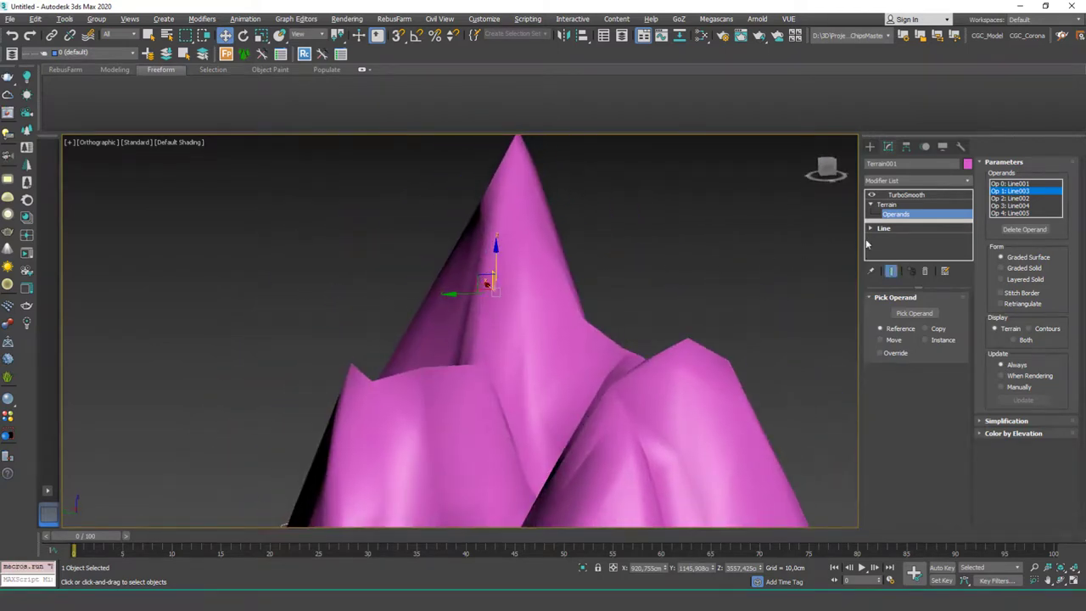
# Increase the TurboSmooth iterations on the reshaped terrain by one.
pyautogui.click(905, 196)
pyautogui.click(951, 314)
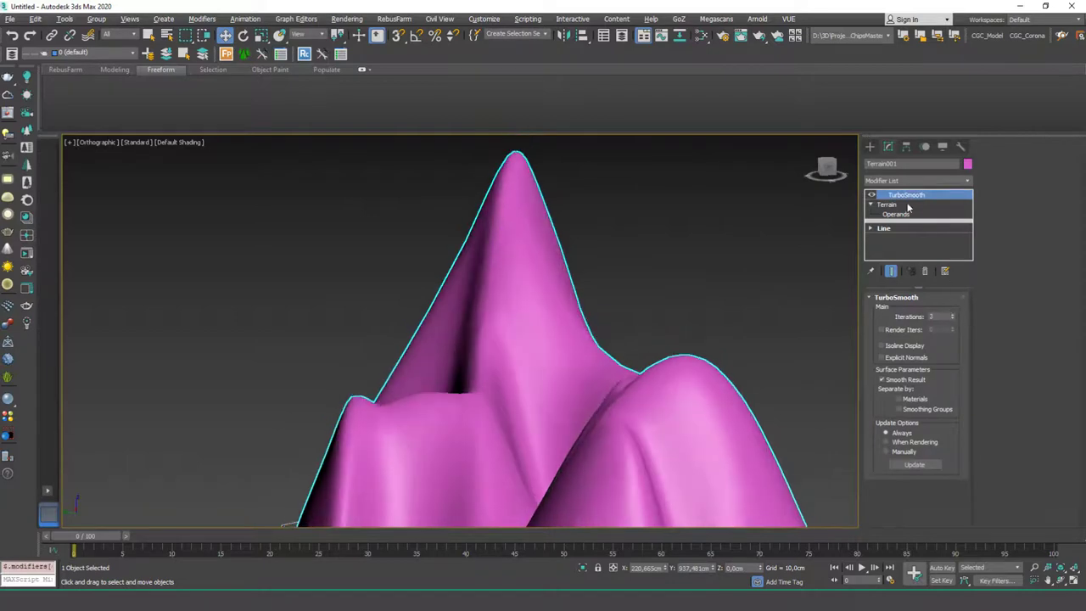
# Compare the base Terrain with its smoothed end result, restore the smoothed display and re-enter Operands sub-object editing.
pyautogui.click(892, 205)
pyautogui.keyDown('alt'); pyautogui.moveTo(439, 274); pyautogui.dragTo(463, 274, button='middle'); pyautogui.keyUp('alt')
pyautogui.click(889, 271)
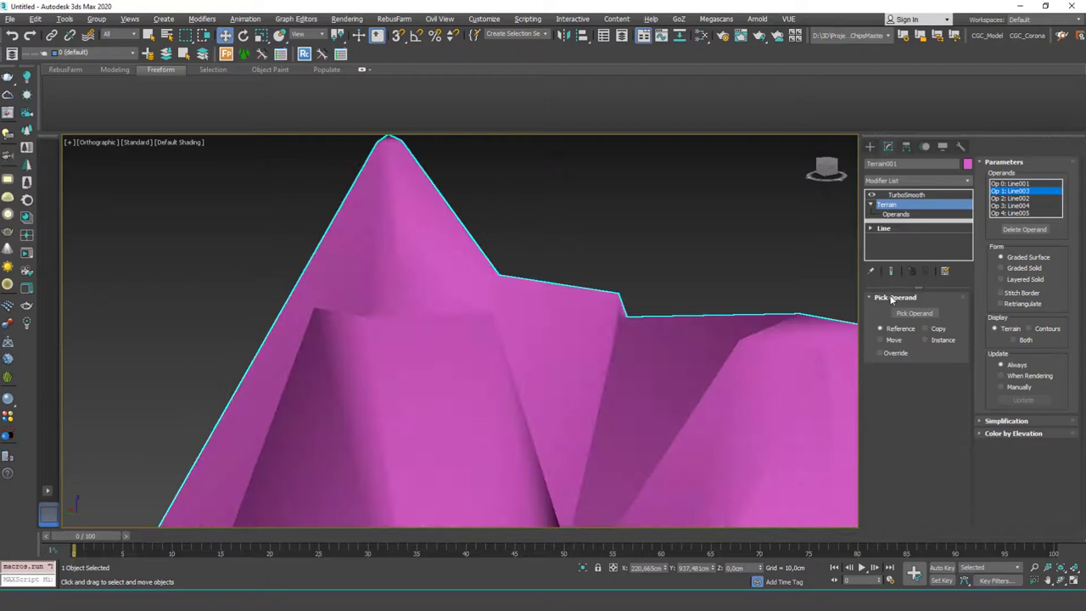
pyautogui.click(891, 270)
pyautogui.keyDown('alt'); pyautogui.moveTo(419, 345); pyautogui.dragTo(441, 323, button='middle'); pyautogui.keyUp('alt')
pyautogui.click(898, 214)
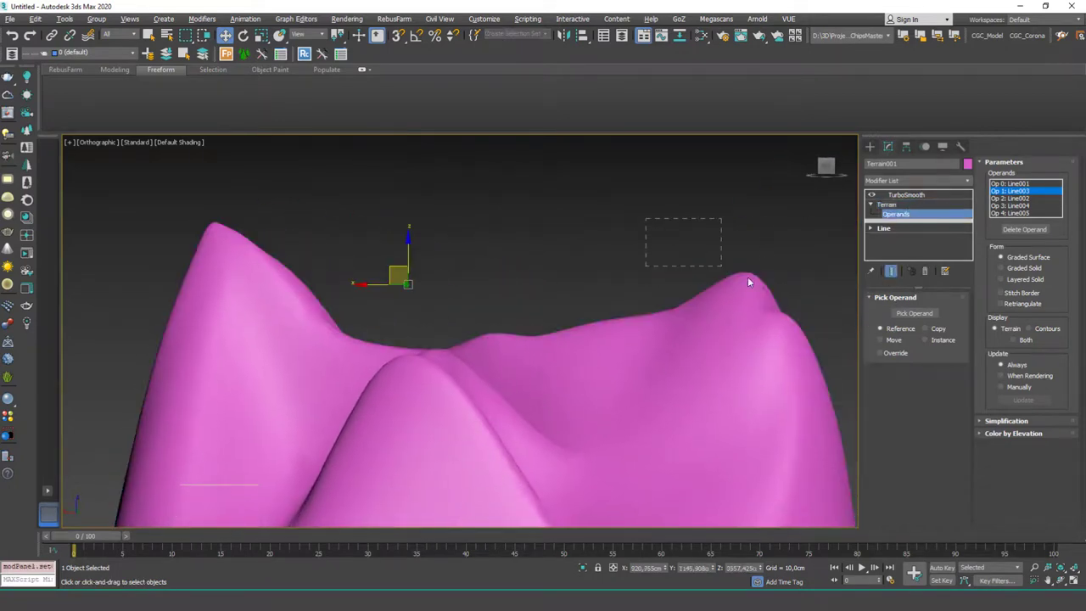
# Raise operand Line004 slightly to a Z of about 3978 cm and shift operand Line003 sideways and up to a Z of about 3832 cm.
pyautogui.moveTo(748, 277); pyautogui.dragTo(749, 278)
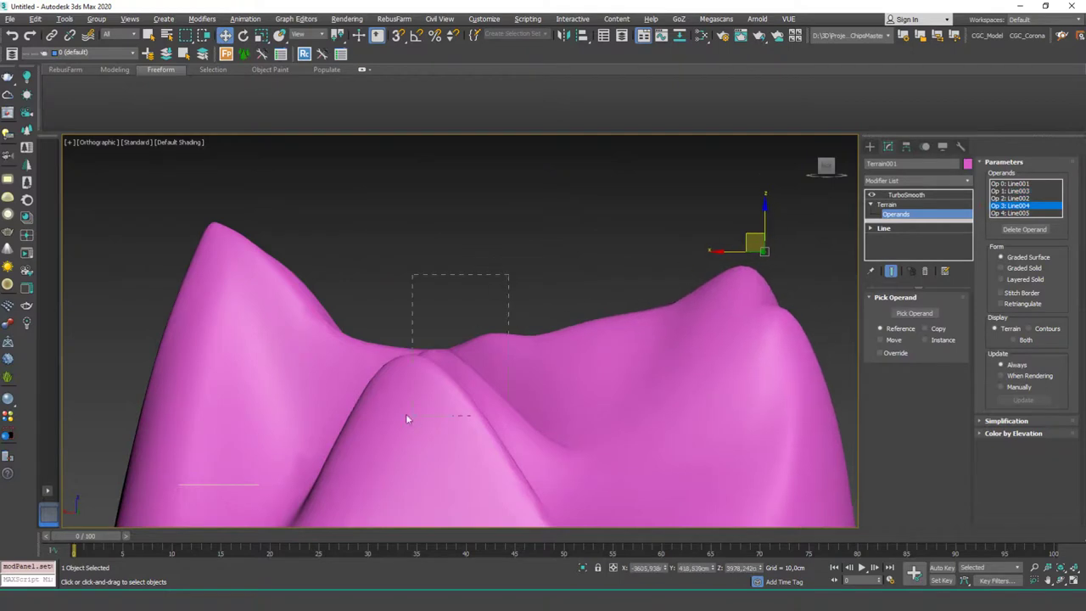
pyautogui.moveTo(406, 415); pyautogui.dragTo(404, 415)
pyautogui.moveTo(404, 266); pyautogui.dragTo(442, 240)
pyautogui.scroll(-3, 461, 258)
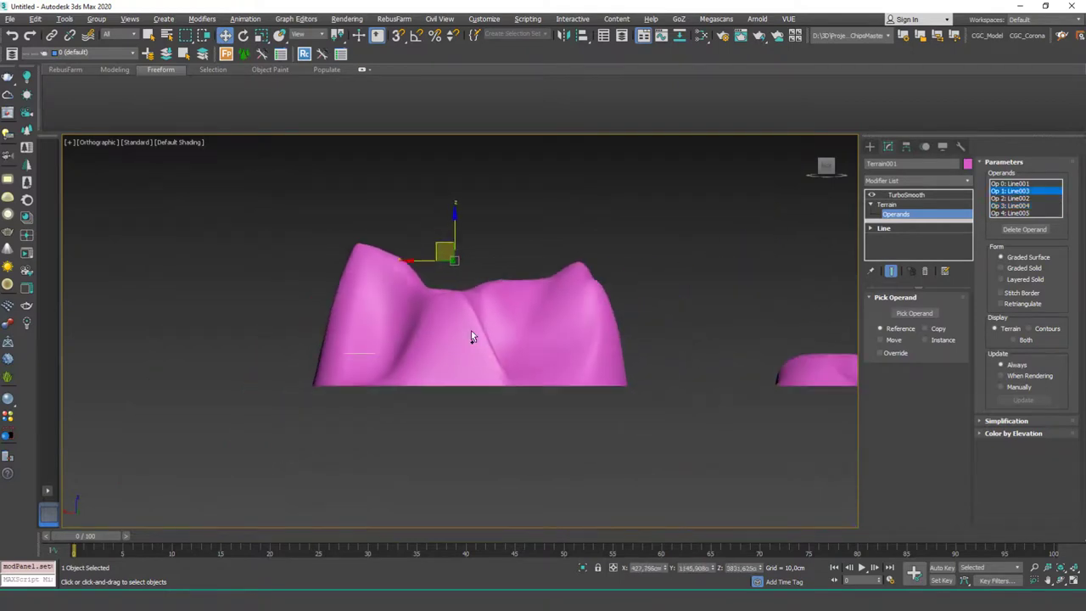
# Move the base operand Line001 along the X axis to about 3414 cm to stretch the terrain's foot outward, and deselect it.
pyautogui.moveTo(512, 351); pyautogui.dragTo(498, 330, button='middle')
pyautogui.moveTo(551, 388); pyautogui.dragTo(518, 355)
pyautogui.keyDown('alt'); pyautogui.moveTo(515, 355); pyautogui.dragTo(514, 372, button='middle'); pyautogui.keyUp('alt')
pyautogui.moveTo(449, 330); pyautogui.dragTo(304, 353)
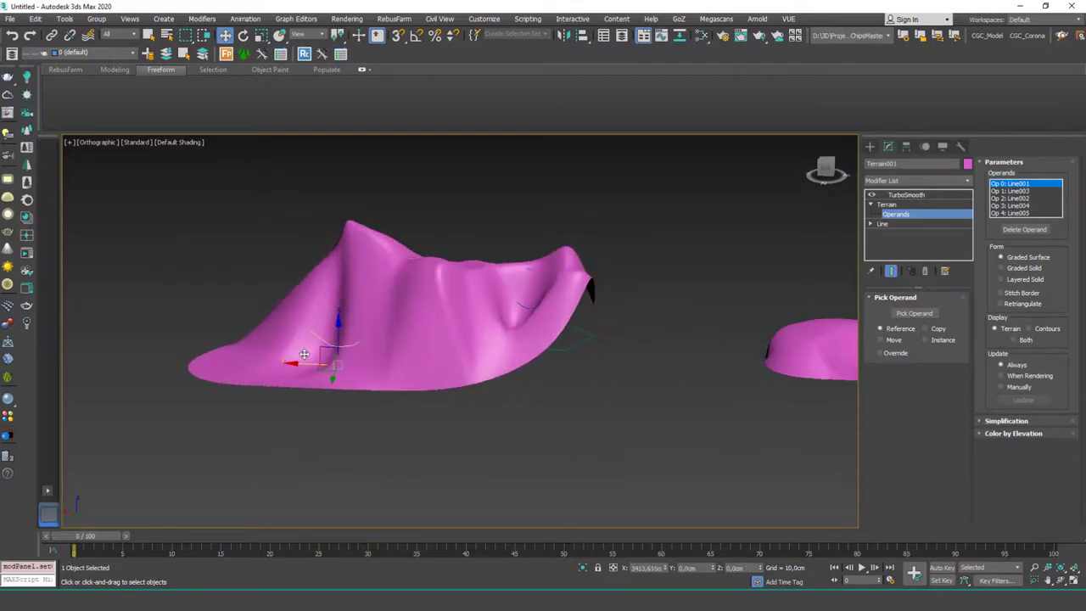
pyautogui.keyDown('alt'); pyautogui.moveTo(304, 353); pyautogui.dragTo(480, 366, button='middle'); pyautogui.keyUp('alt')
pyautogui.click(508, 369)
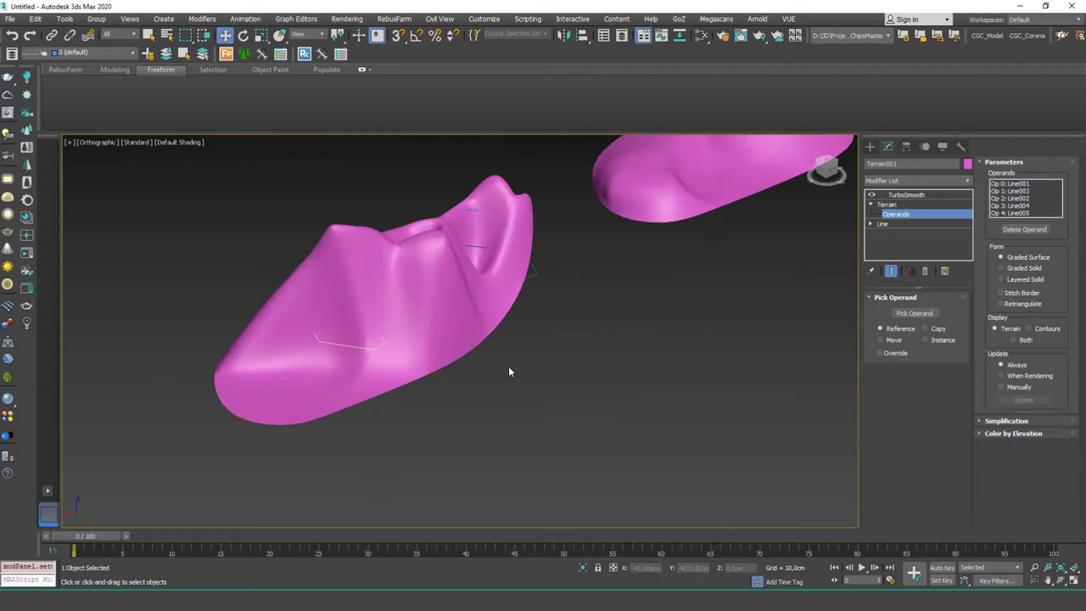